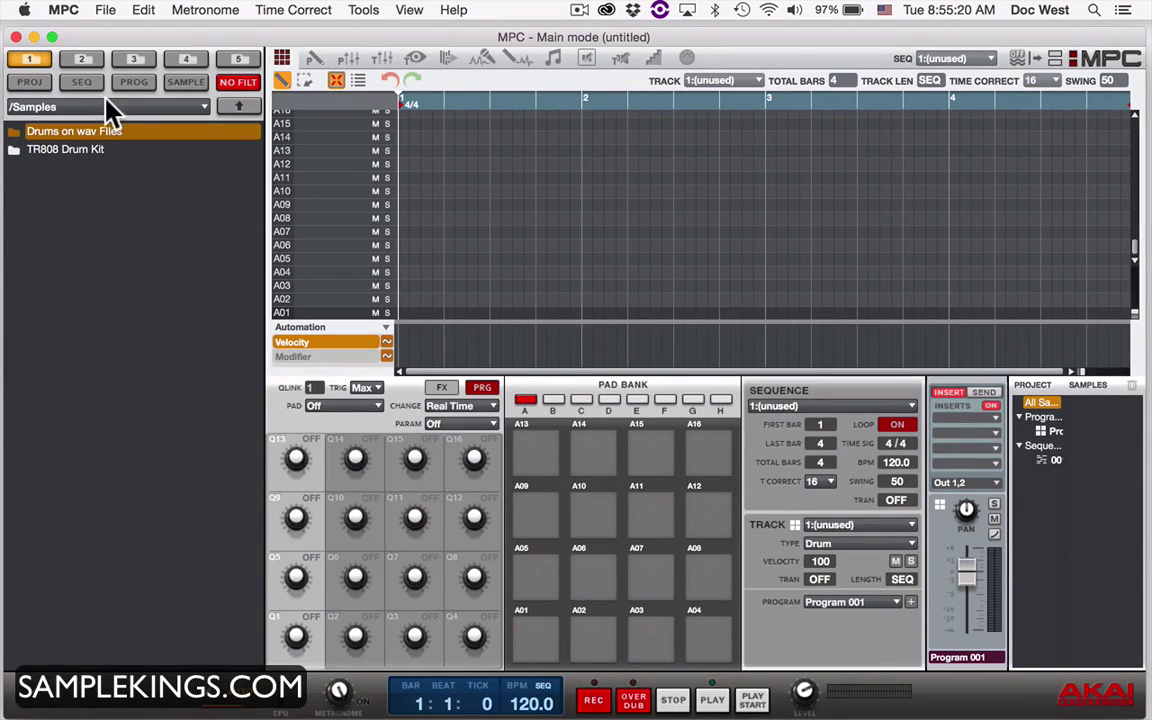
# Step: Load the SoulRevival sequence from Factory Content > Sequences > S
pyautogui.click(68, 706)
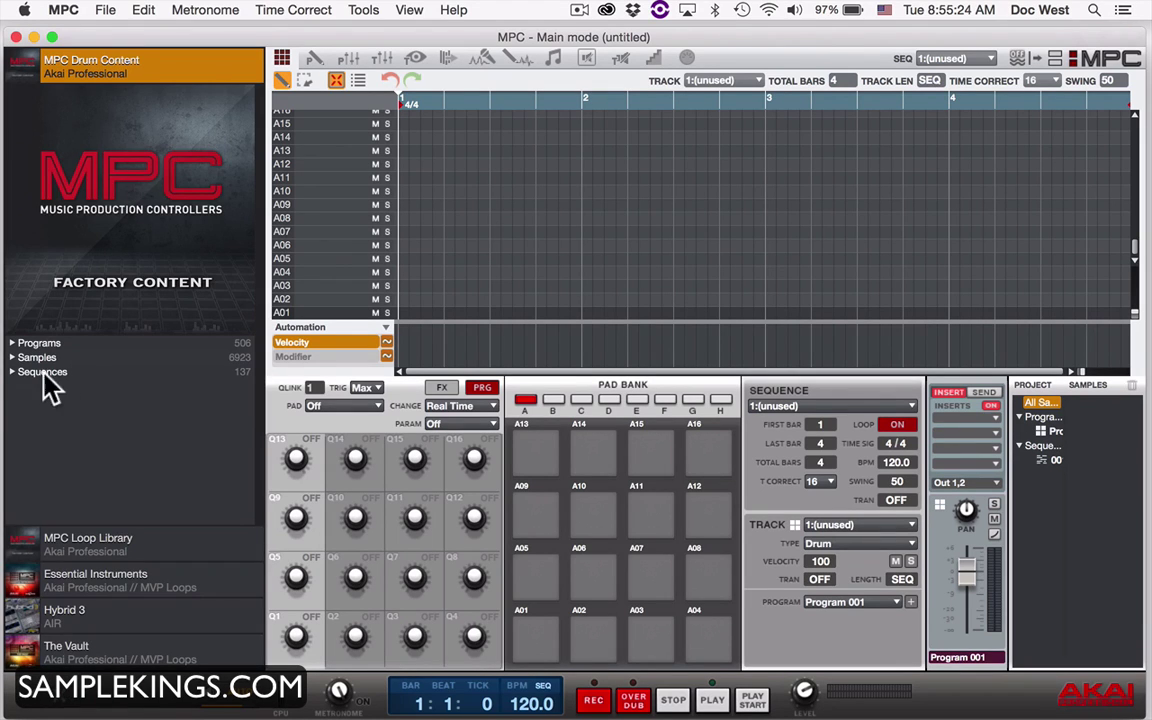
pyautogui.click(12, 372)
pyautogui.scroll(-2, 93, 478)
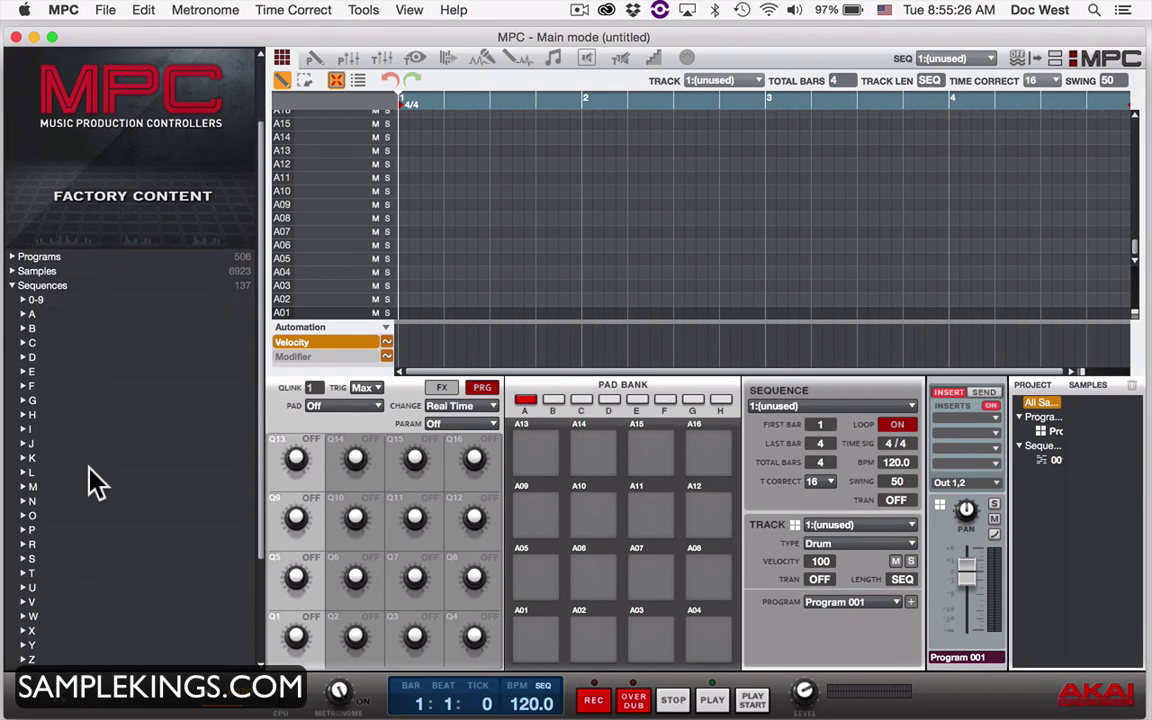
pyautogui.click(23, 560)
pyautogui.scroll(-2, 165, 570)
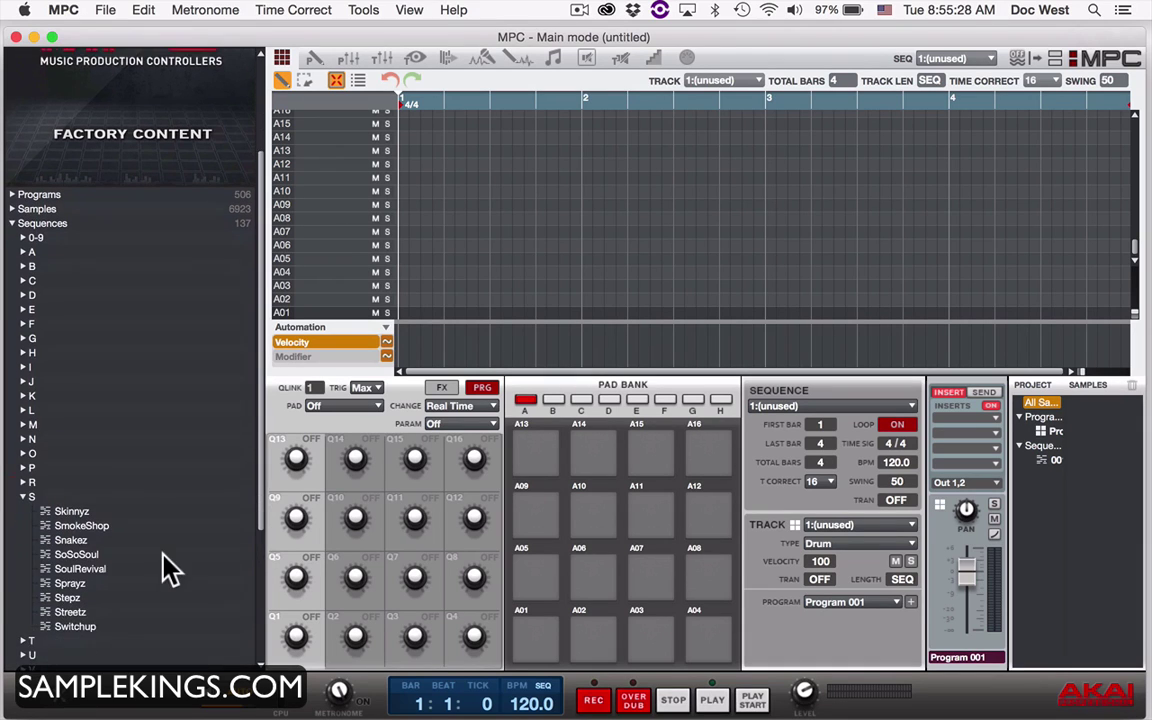
pyautogui.doubleClick(44, 565)
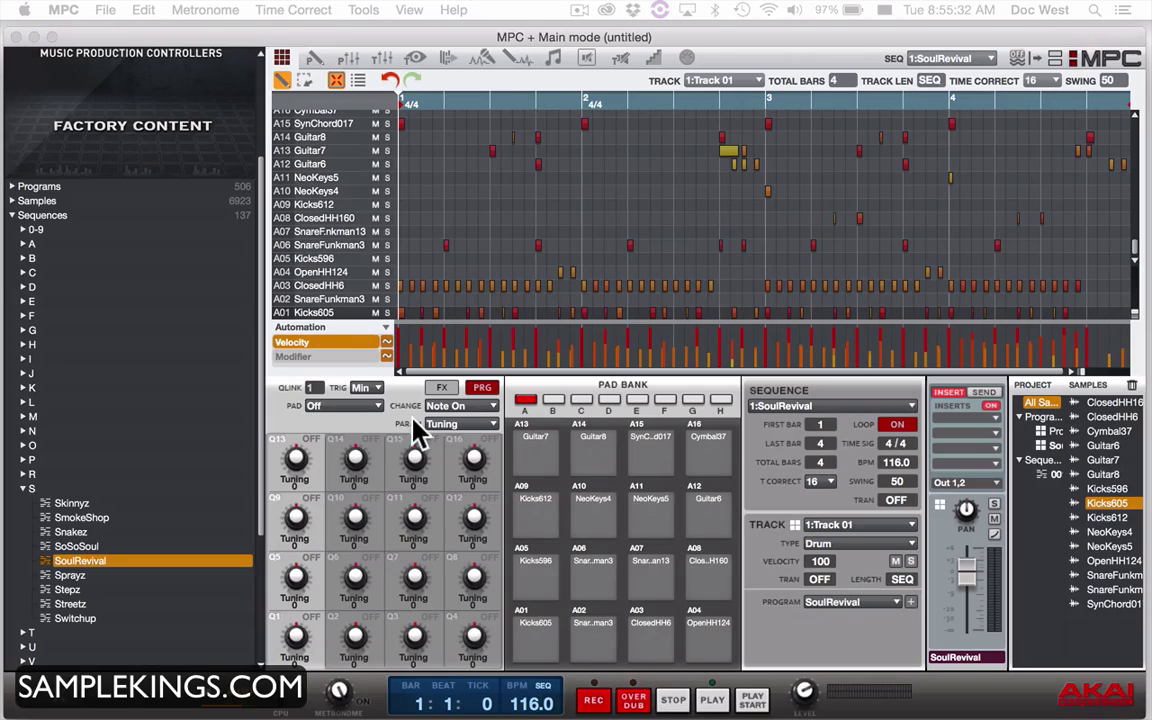
# Step: Delete every note in rows A09–A16 (guitars, keys, chord, cymbal), keeping drum rows A01–A08
pyautogui.press('super+b')
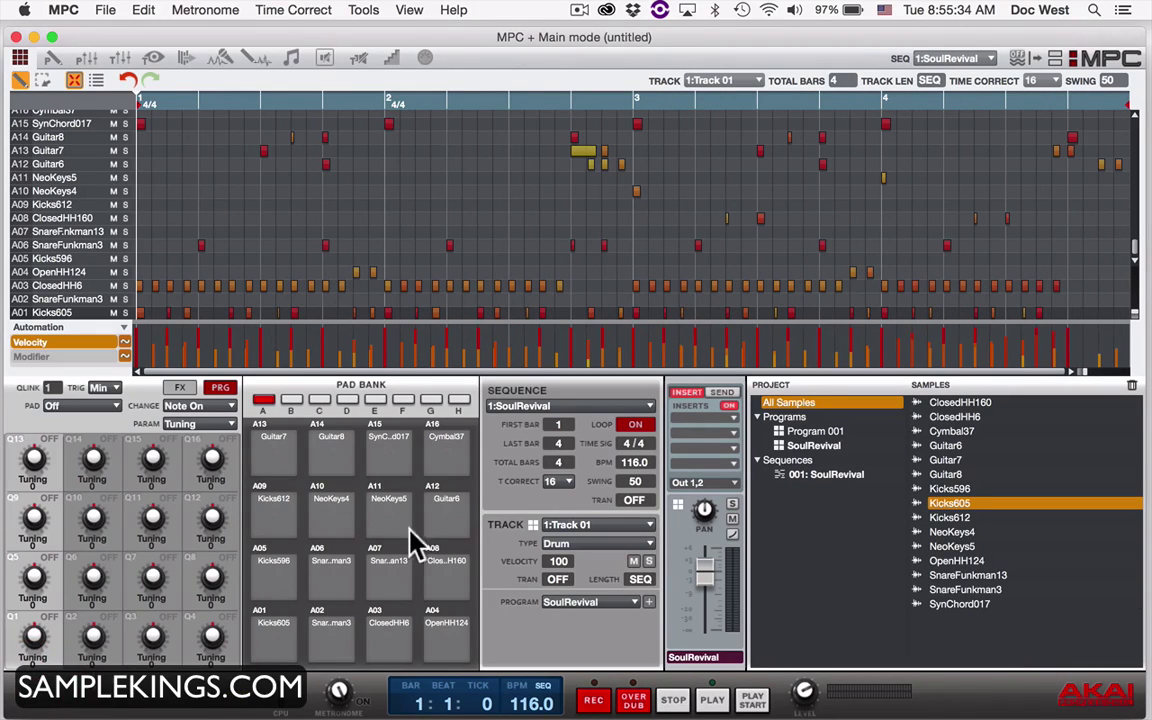
pyautogui.scroll(5, 327, 200)
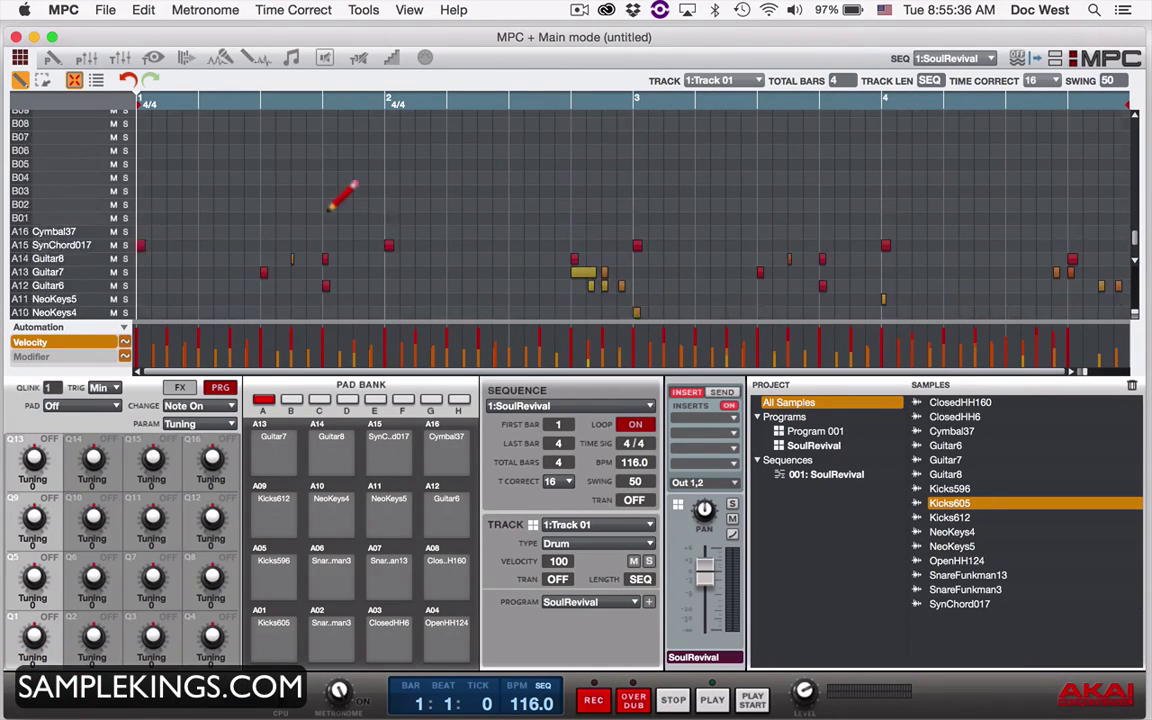
pyautogui.scroll(-3, 345, 195)
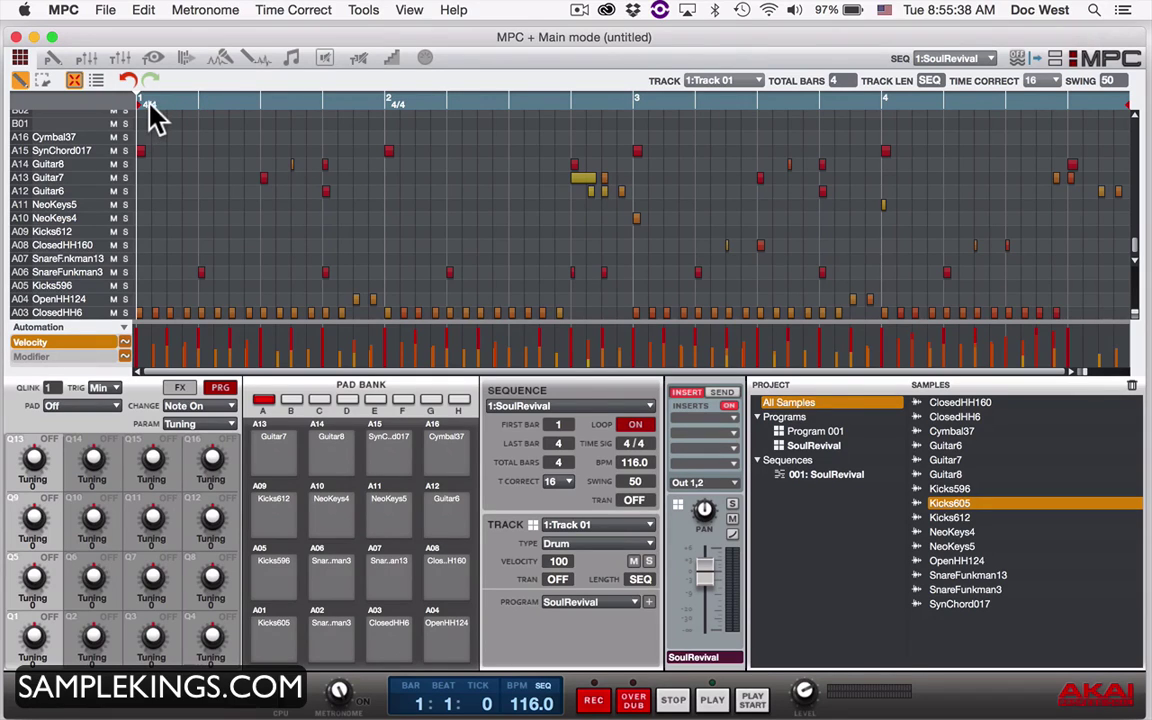
pyautogui.click(42, 80)
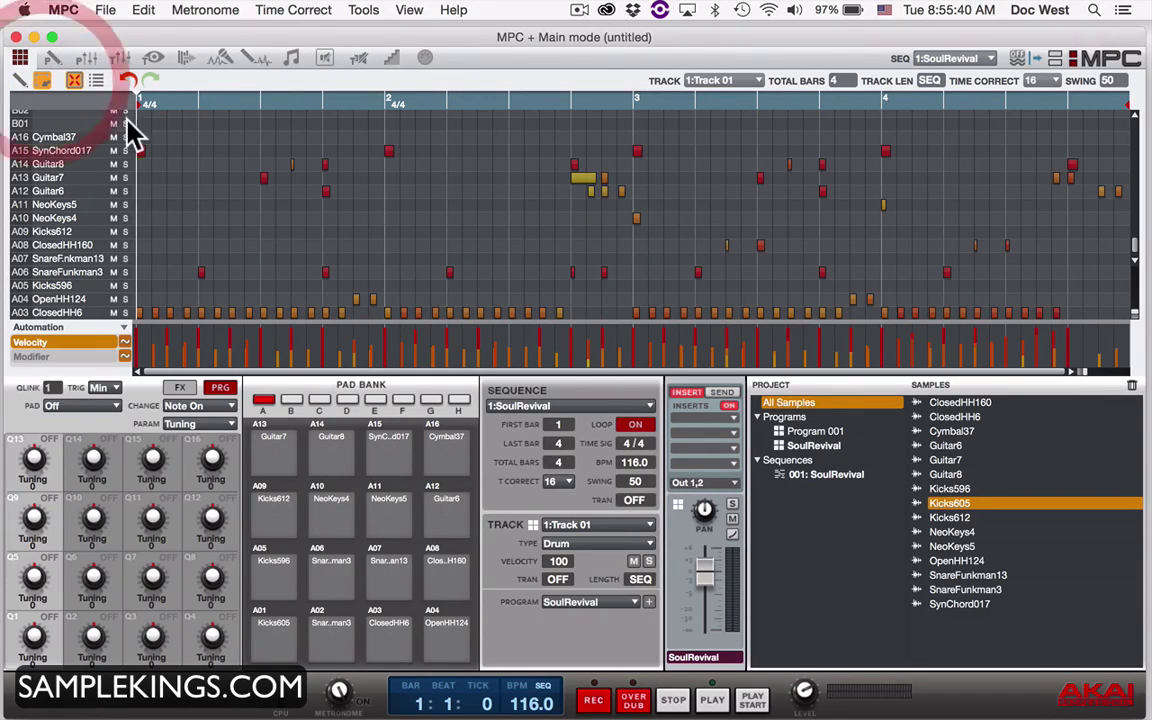
pyautogui.click(141, 151)
pyautogui.moveTo(138, 137); pyautogui.dragTo(1135, 233)
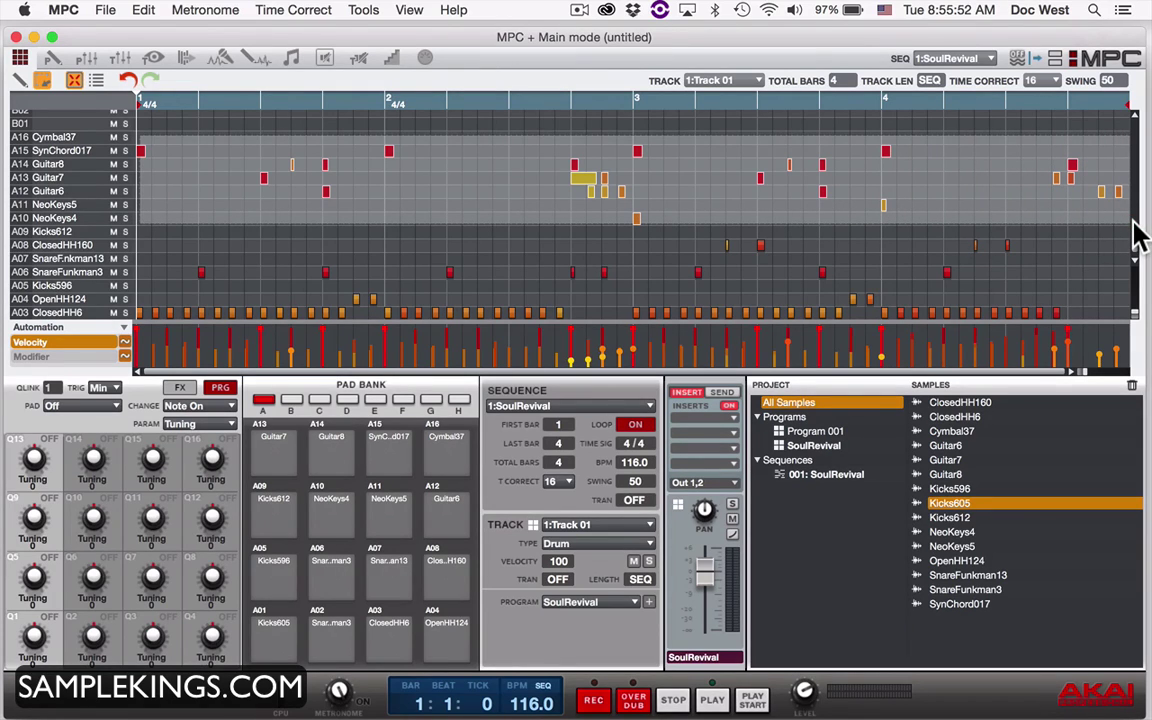
pyautogui.moveTo(1135, 233); pyautogui.dragTo(1134, 228)
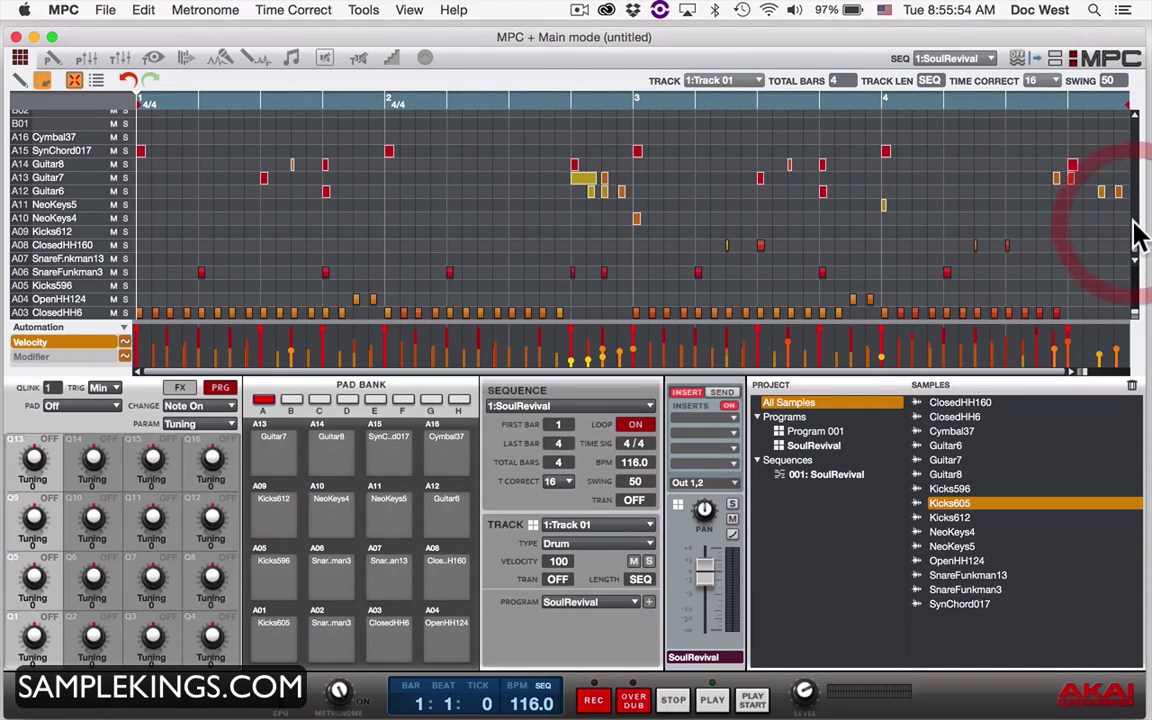
pyautogui.press('BackSpace')
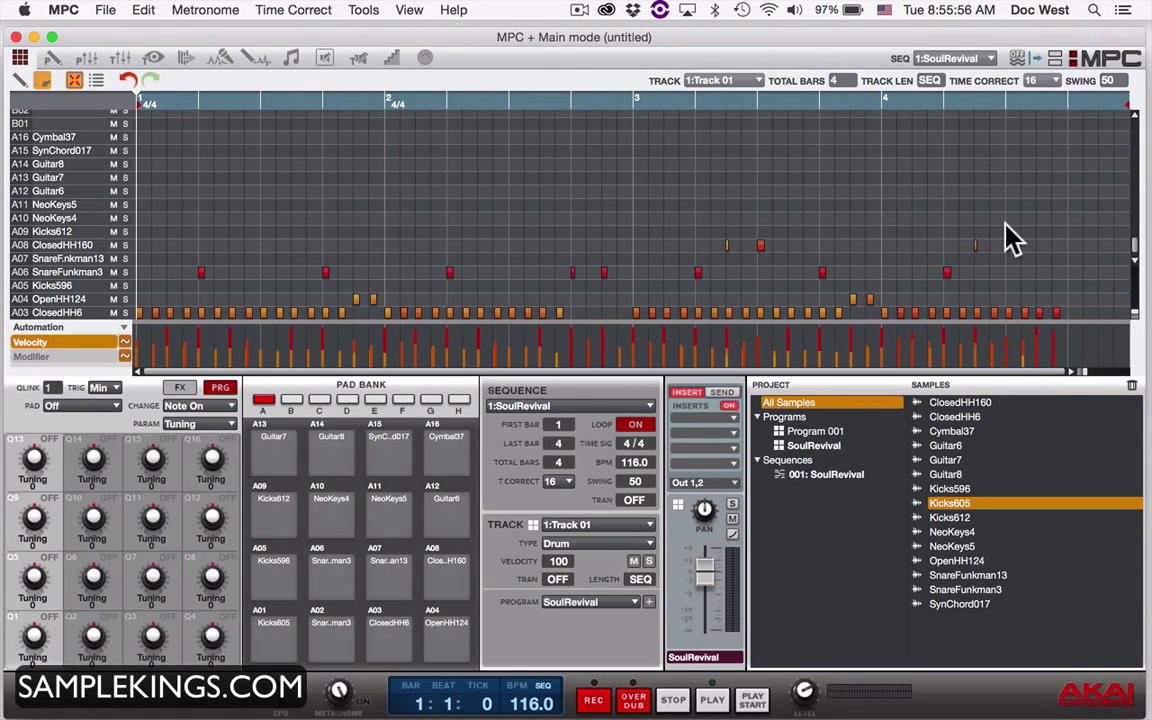
# Step: Play the trimmed drum pattern, then use Double length to make SoulRevival 8 bars
pyautogui.scroll(-2, 1005, 237)
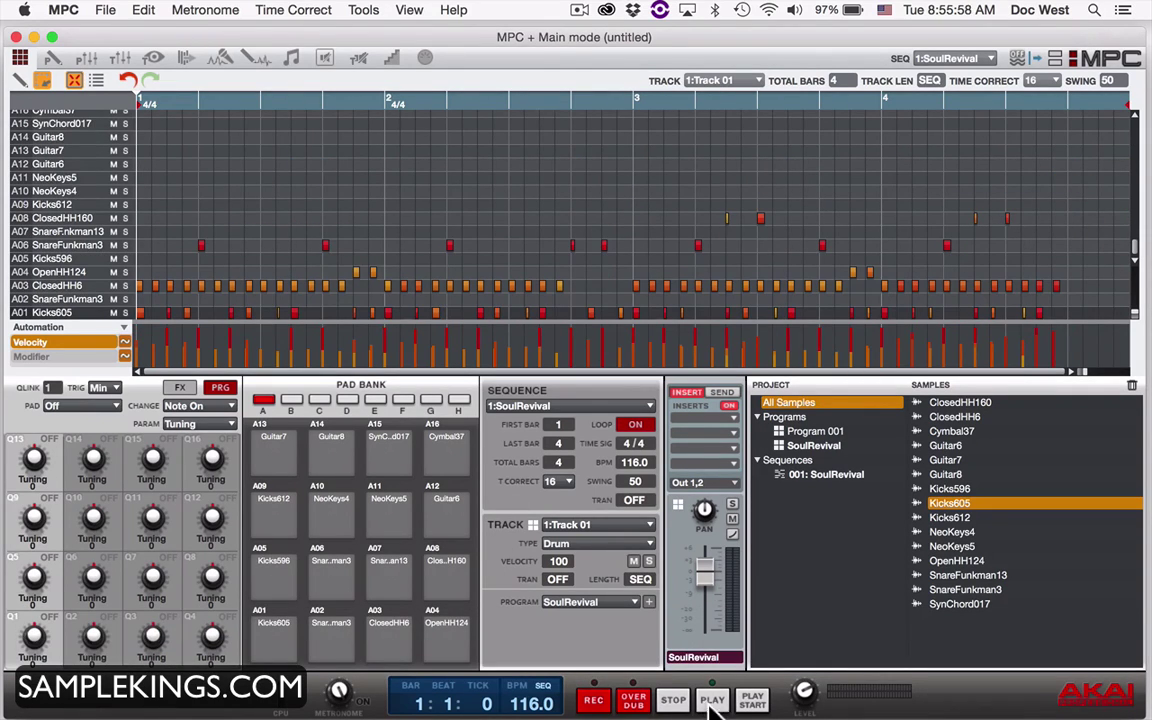
pyautogui.click(753, 703)
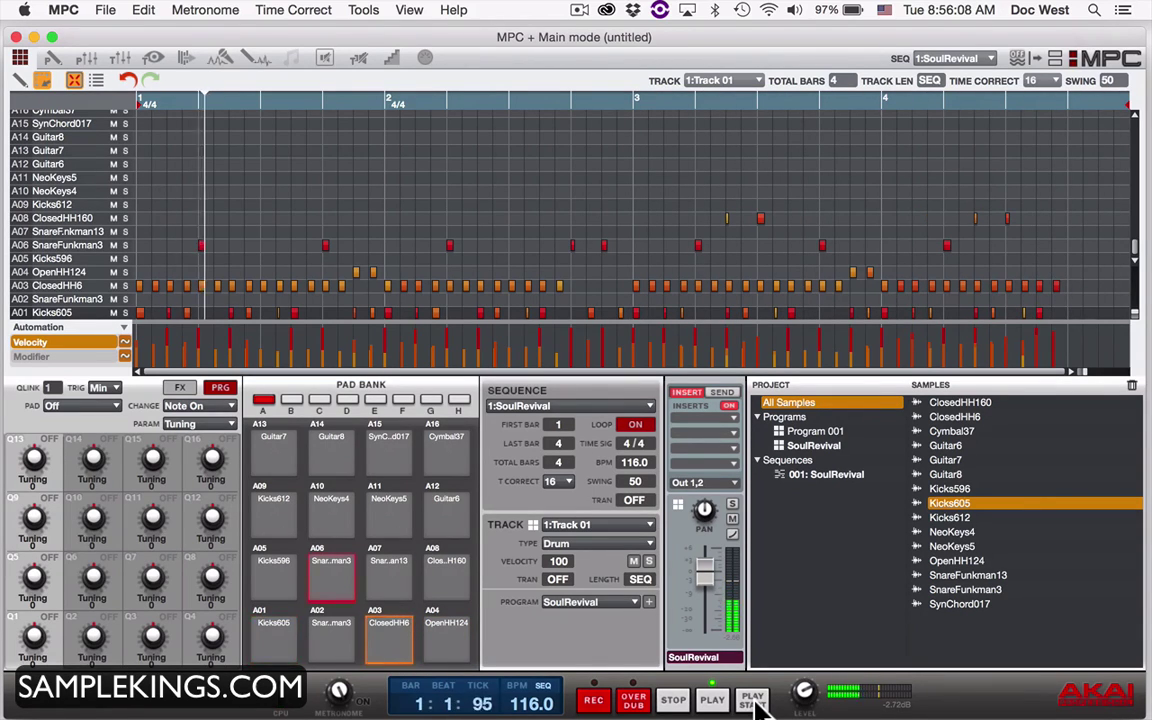
pyautogui.press('space')
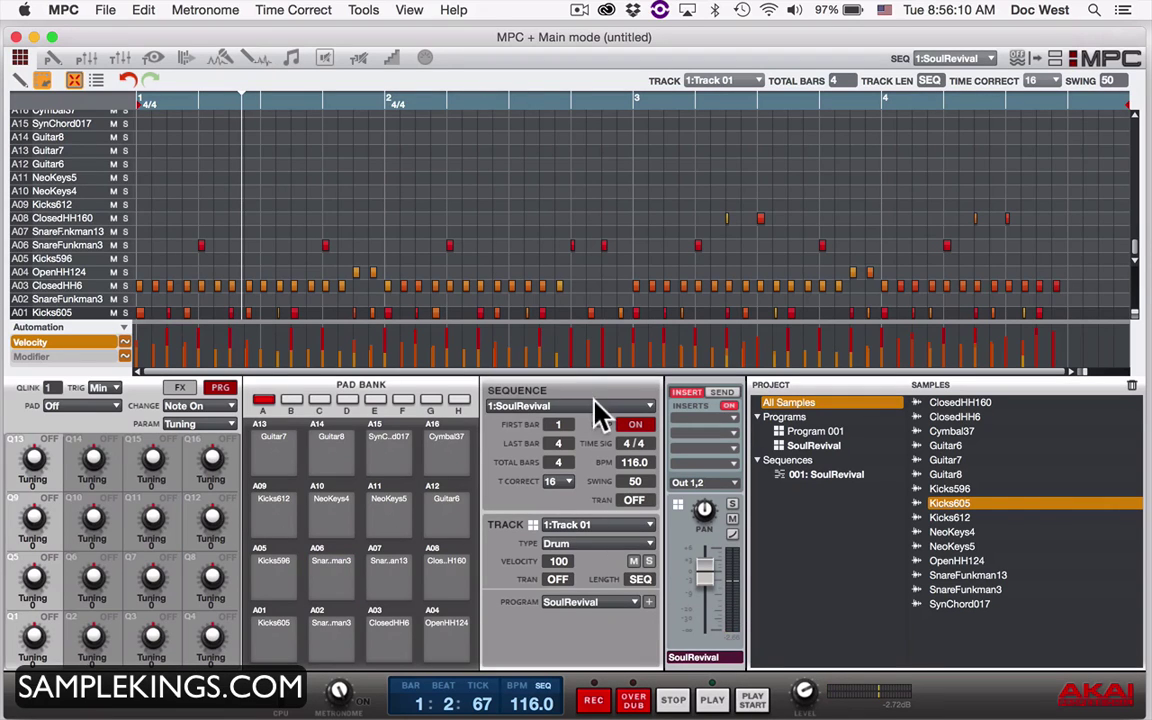
pyautogui.click(592, 412)
pyautogui.click(540, 248)
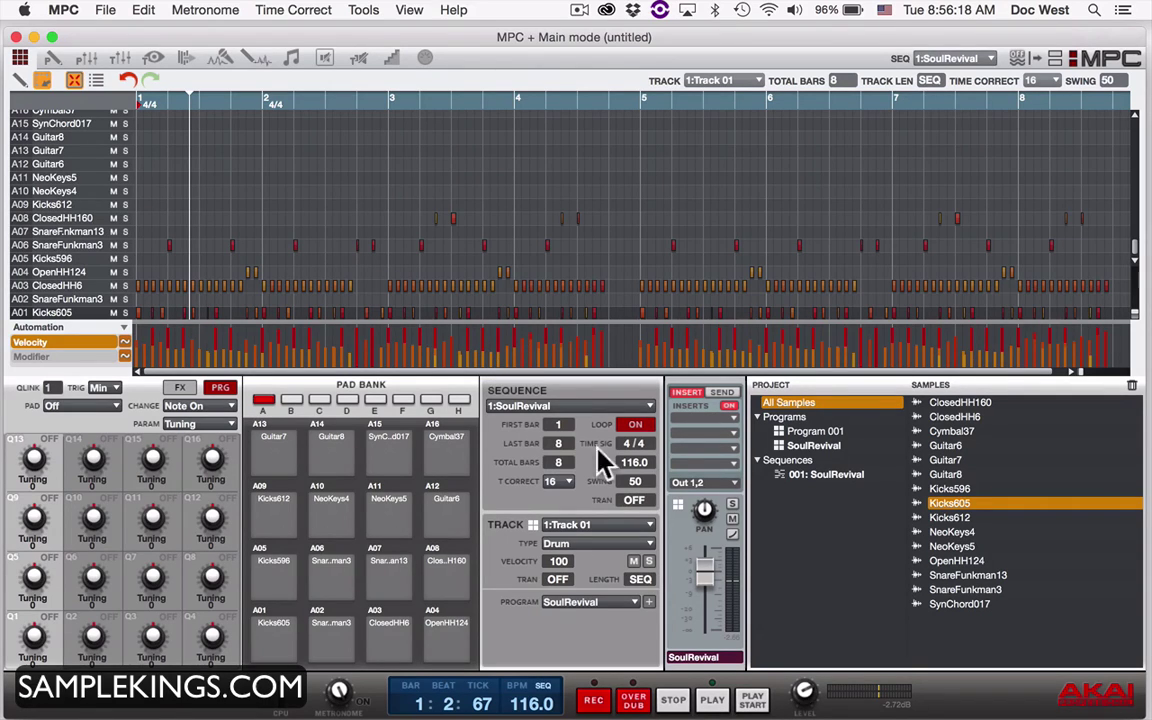
# Step: Switch to track 2 and set its type to Plugin
pyautogui.click(646, 526)
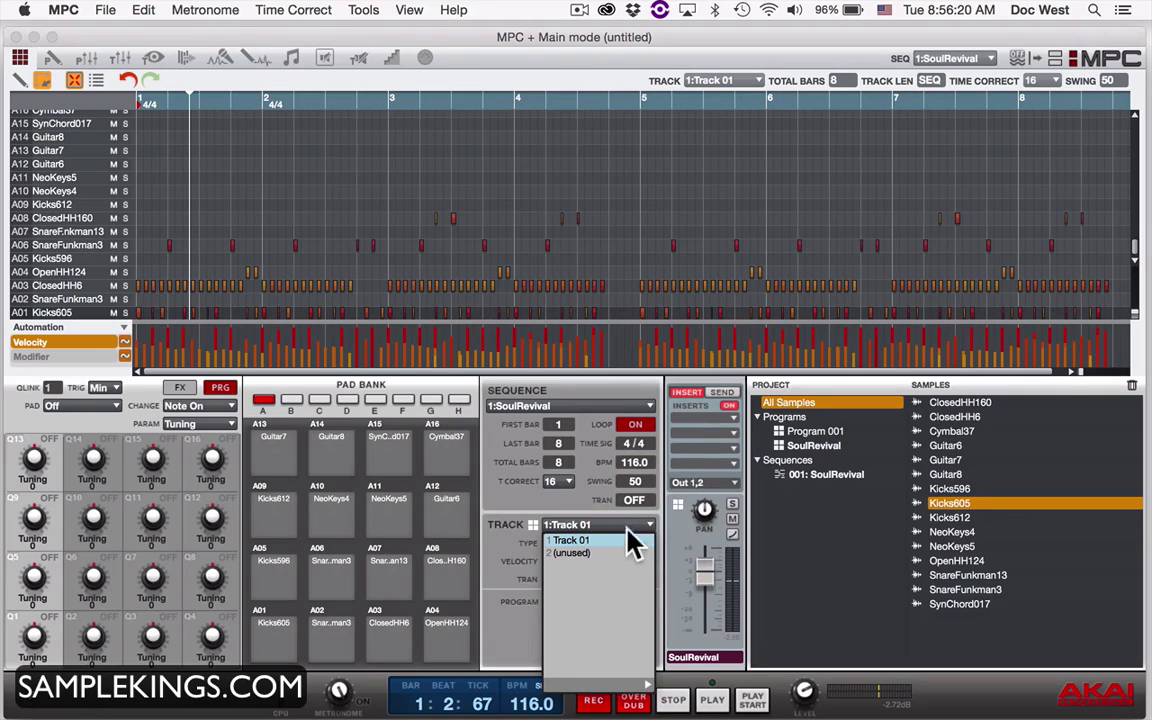
pyautogui.click(601, 554)
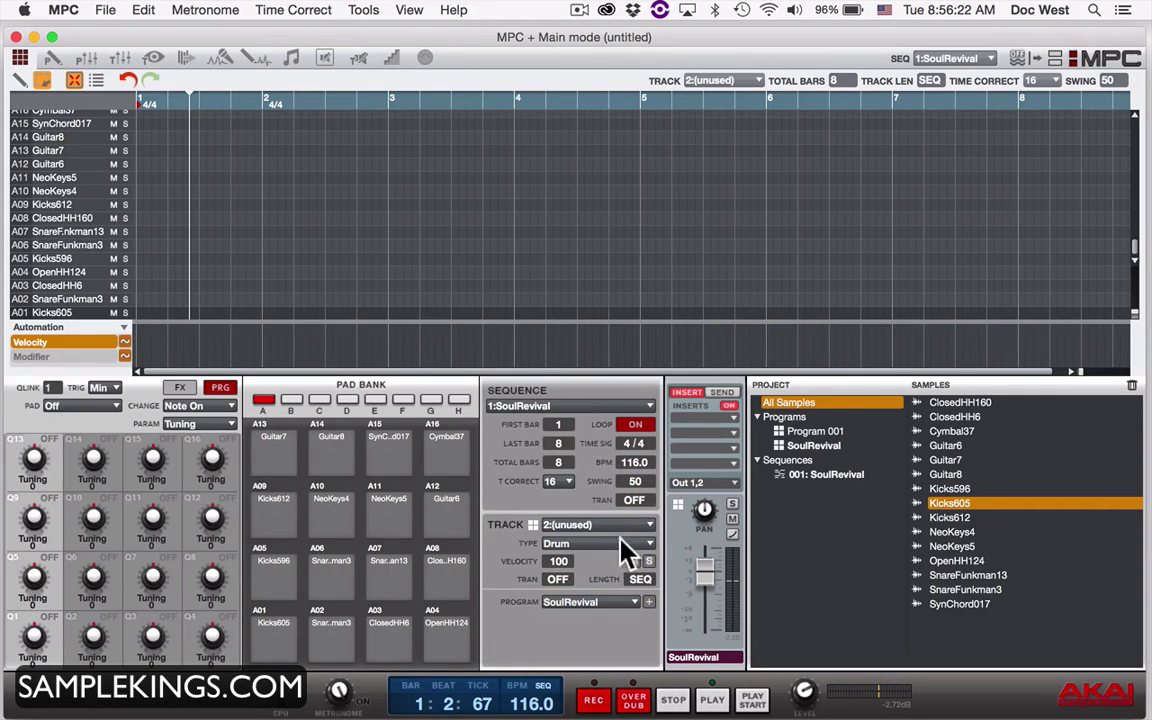
pyautogui.click(648, 540)
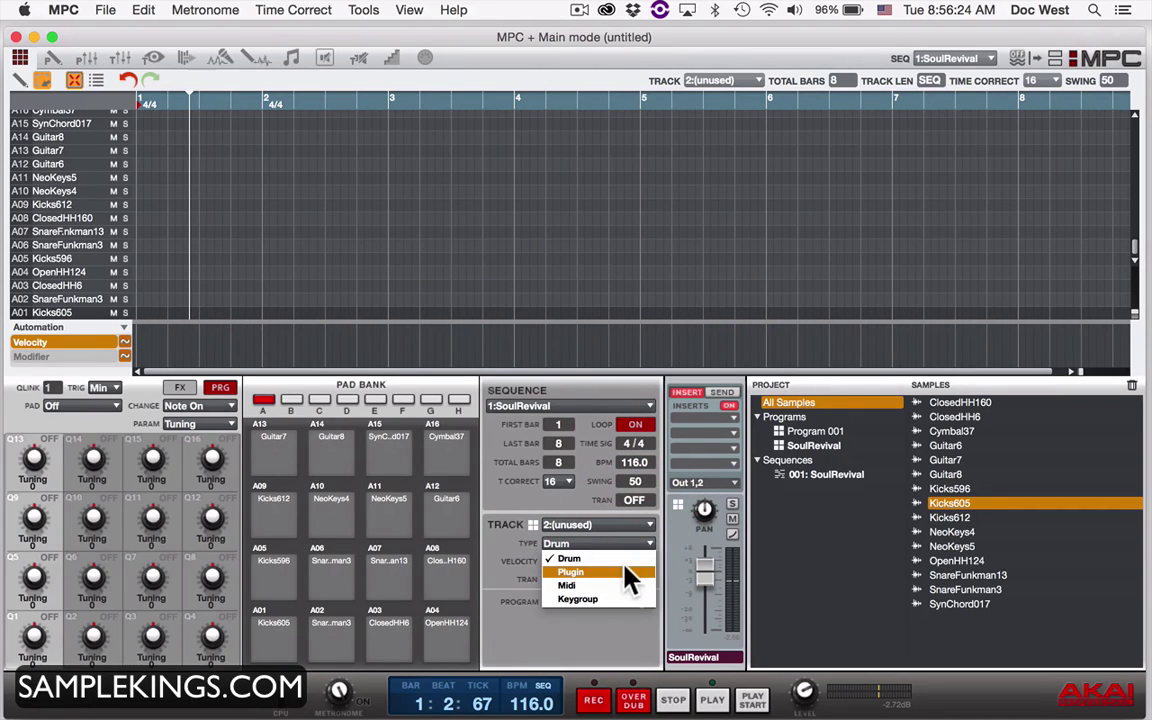
pyautogui.click(625, 570)
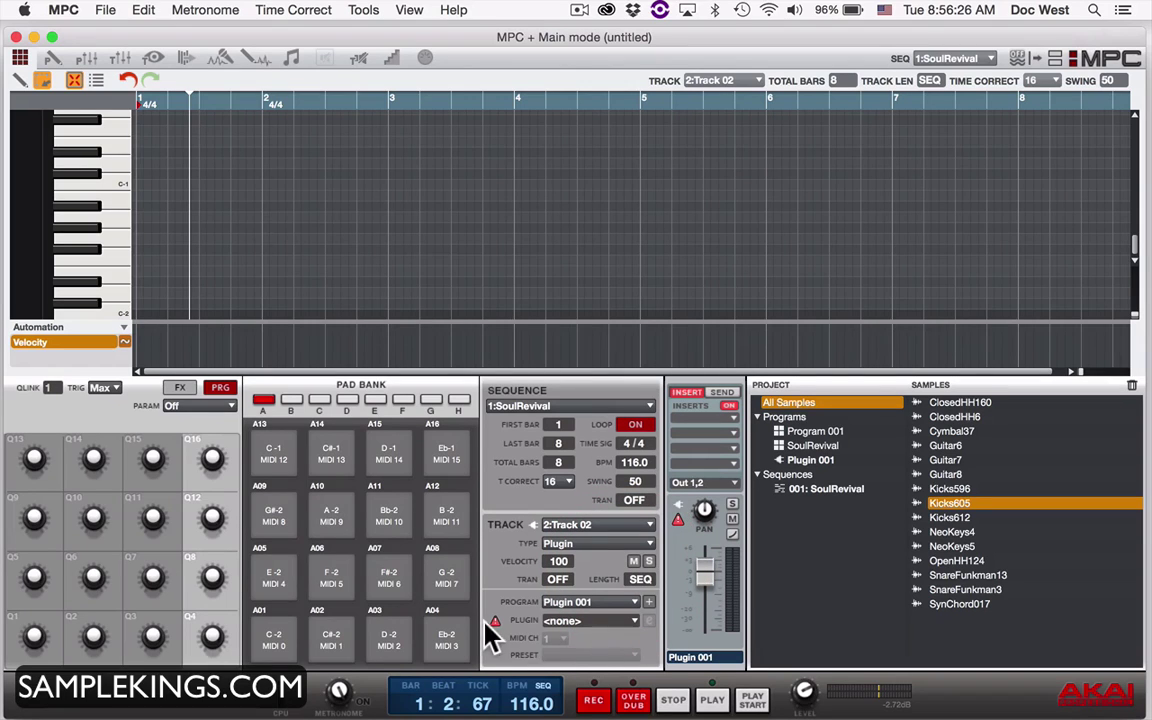
# Step: Load Hybrid 3 from MPC Expansions on track 2 and show its editor
pyautogui.click(640, 621)
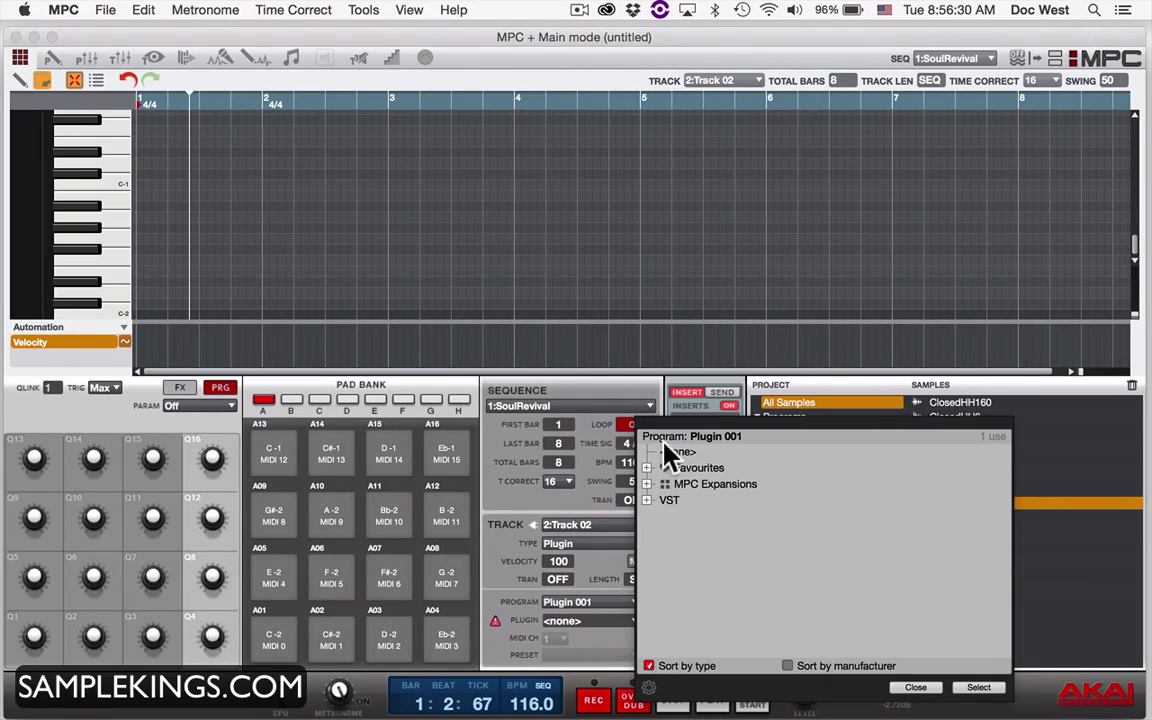
pyautogui.click(646, 484)
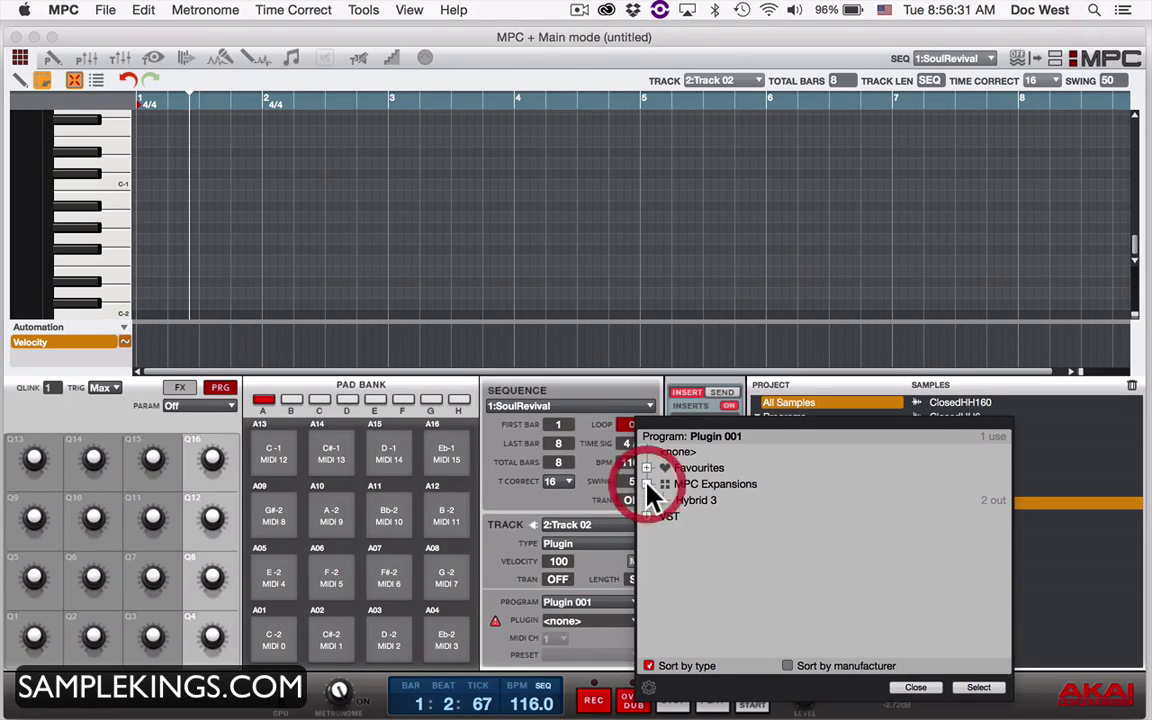
pyautogui.doubleClick(708, 501)
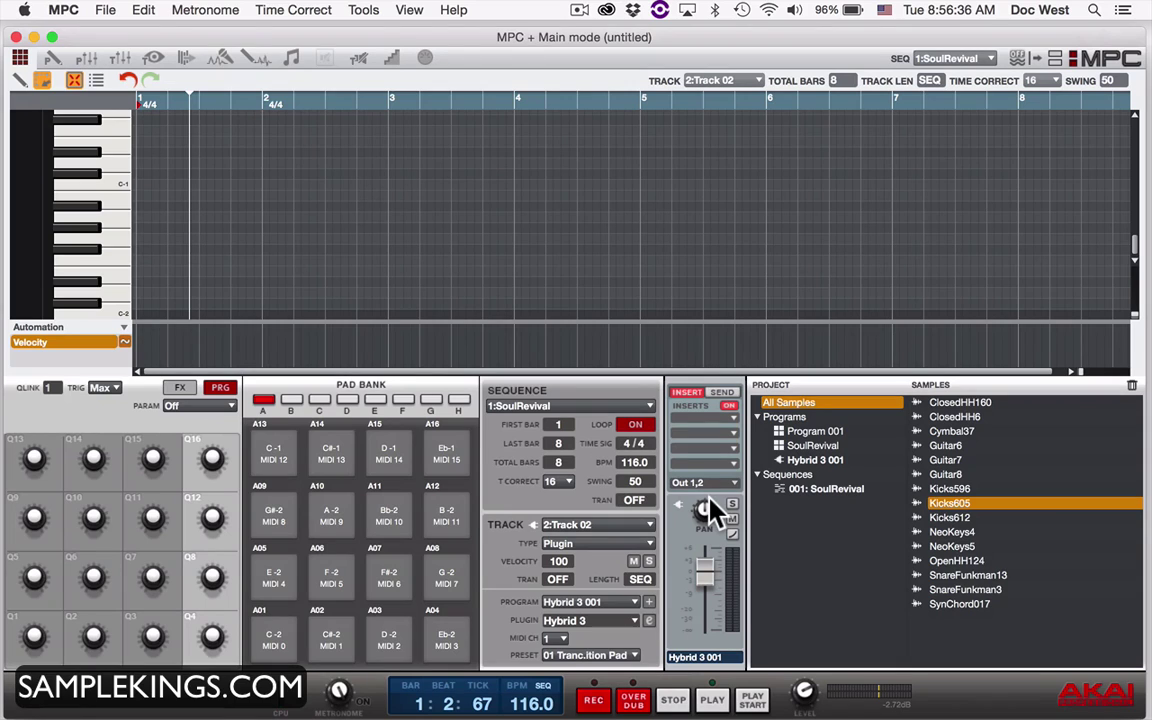
pyautogui.click(647, 621)
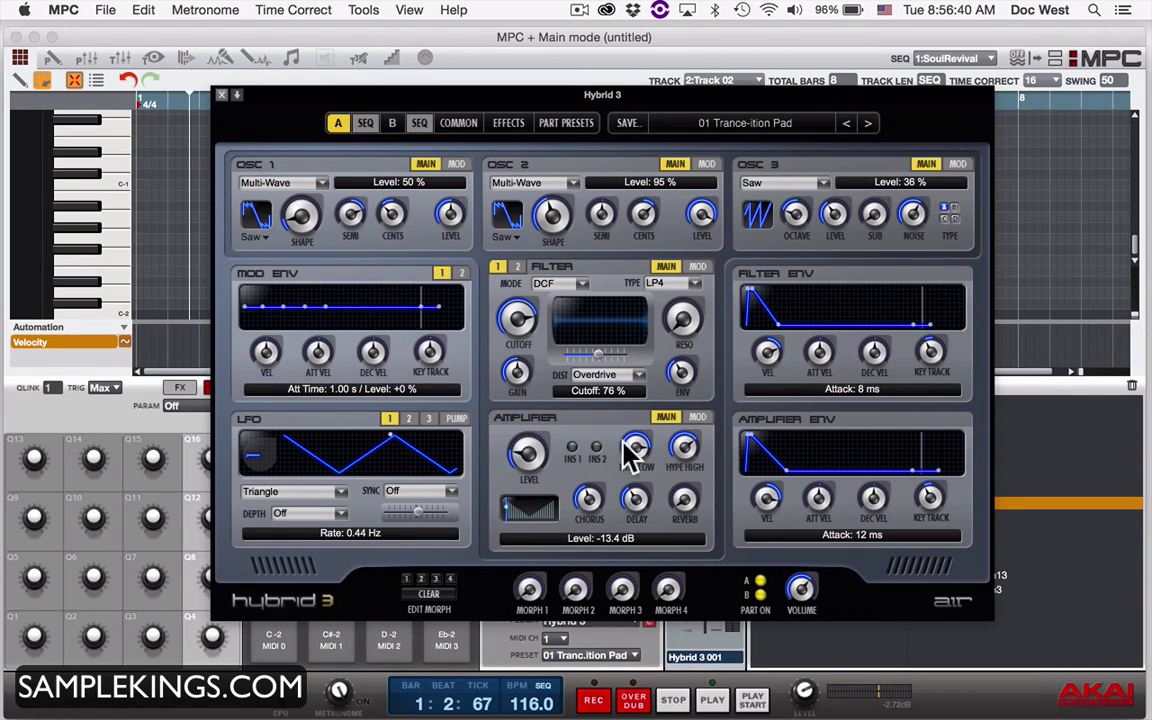
# Step: Load Hybrid 3's 04 70s Stage Tremolo preset from the 15 Keyboards category
pyautogui.click(797, 128)
pyautogui.moveTo(742, 214)
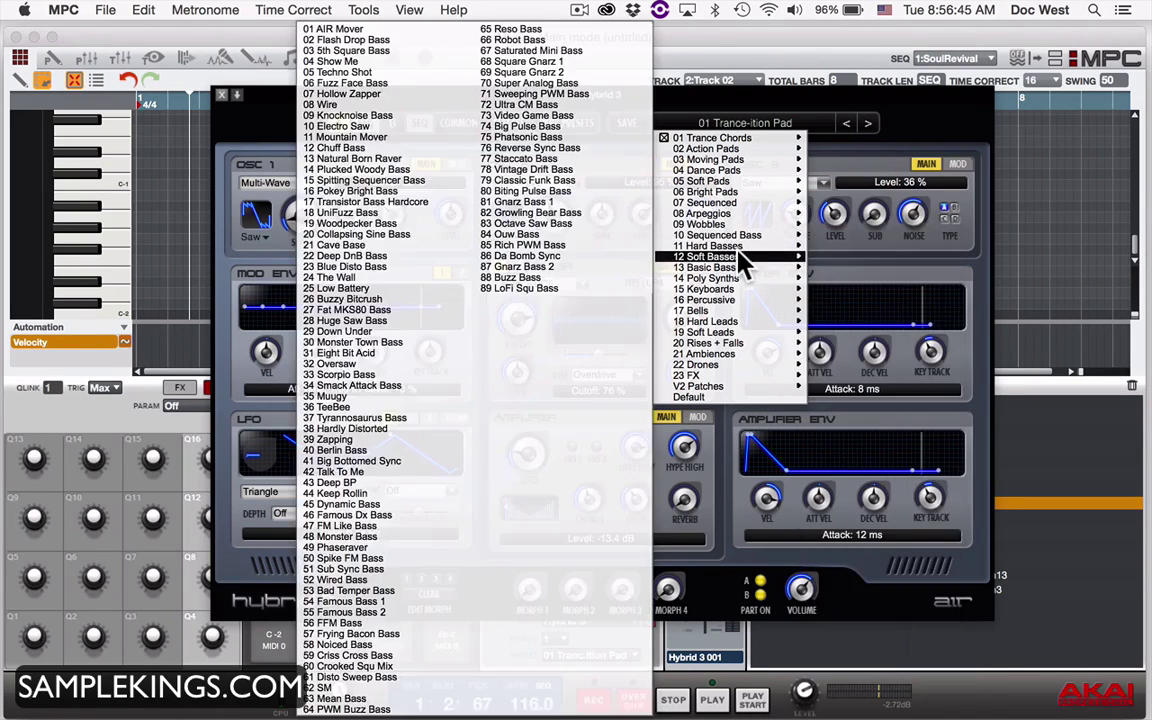
pyautogui.moveTo(736, 262)
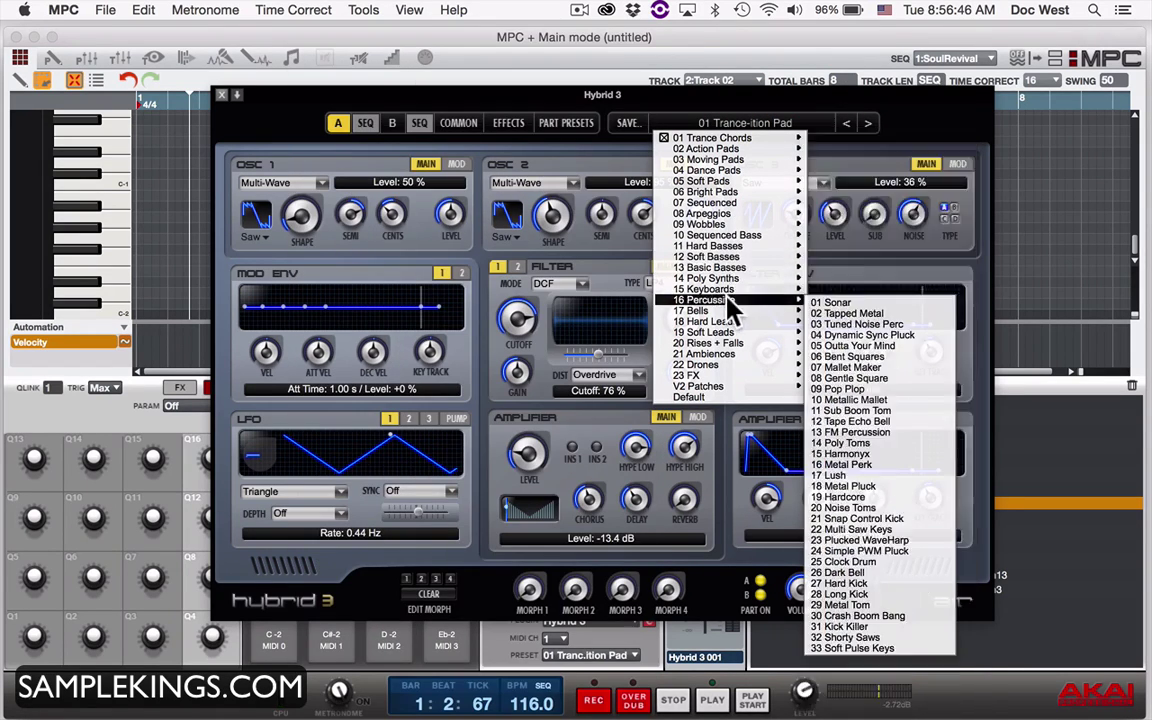
pyautogui.moveTo(738, 289)
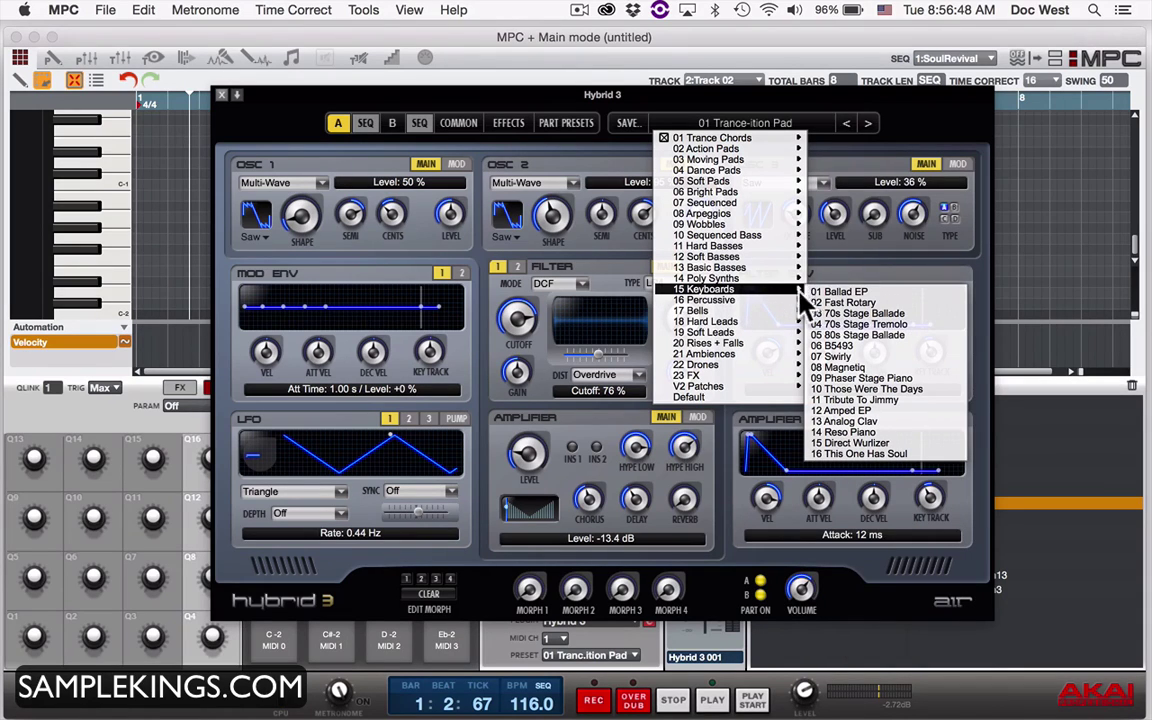
pyautogui.click(870, 325)
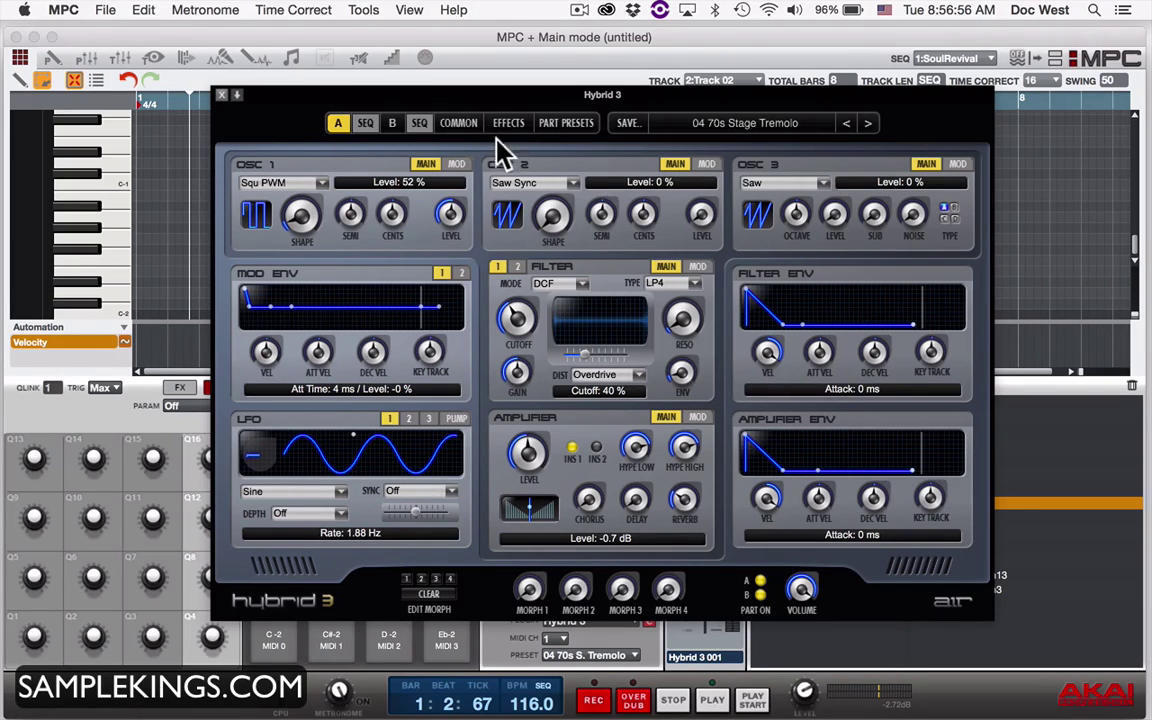
# Step: On Part A's step sequencer, set Mode to Phrase and Sync to Beat
pyautogui.click(341, 134)
pyautogui.click(367, 128)
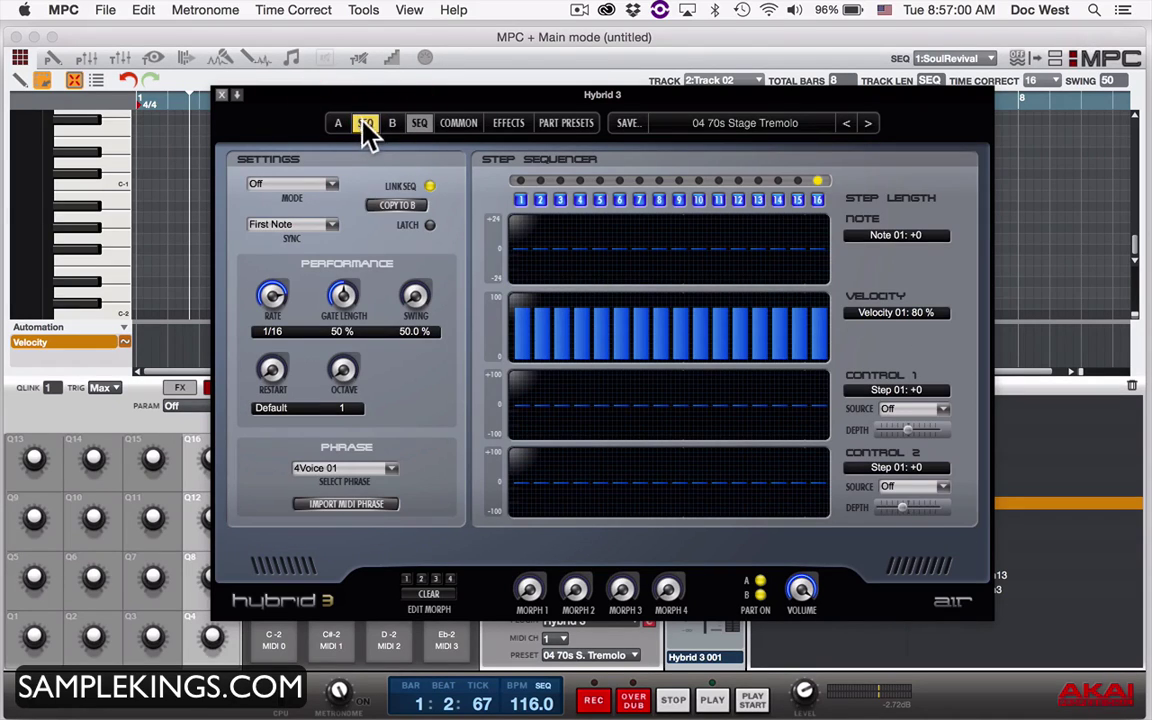
pyautogui.click(332, 188)
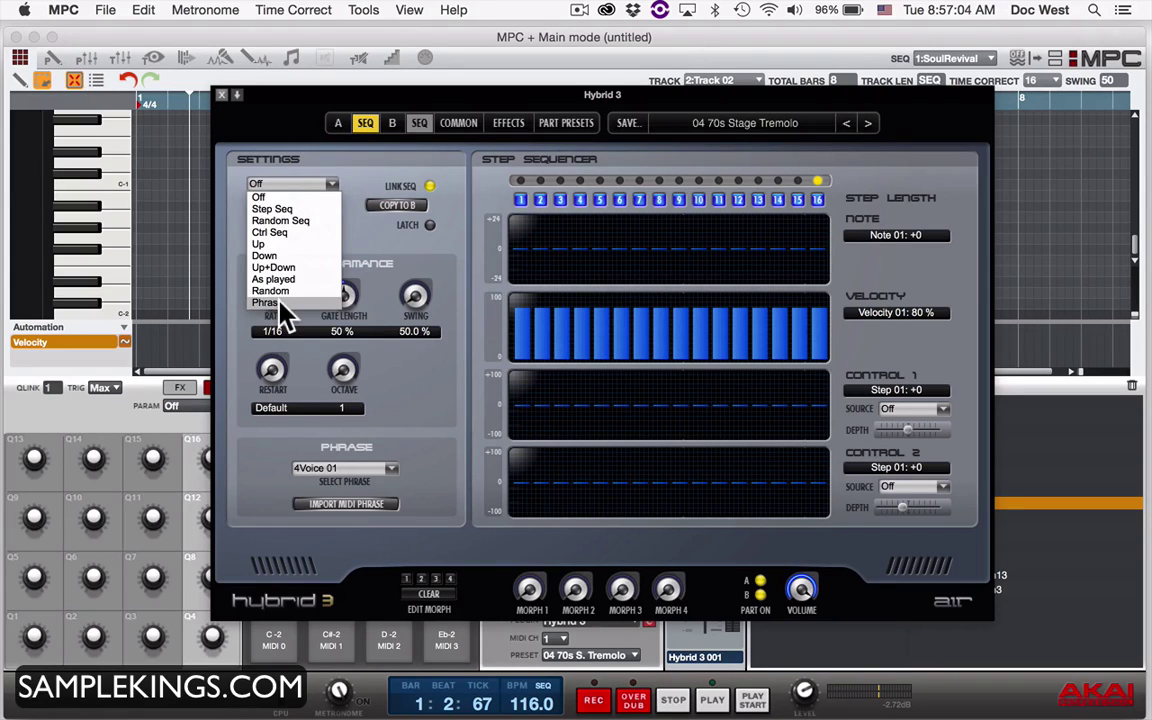
pyautogui.click(270, 302)
pyautogui.click(330, 224)
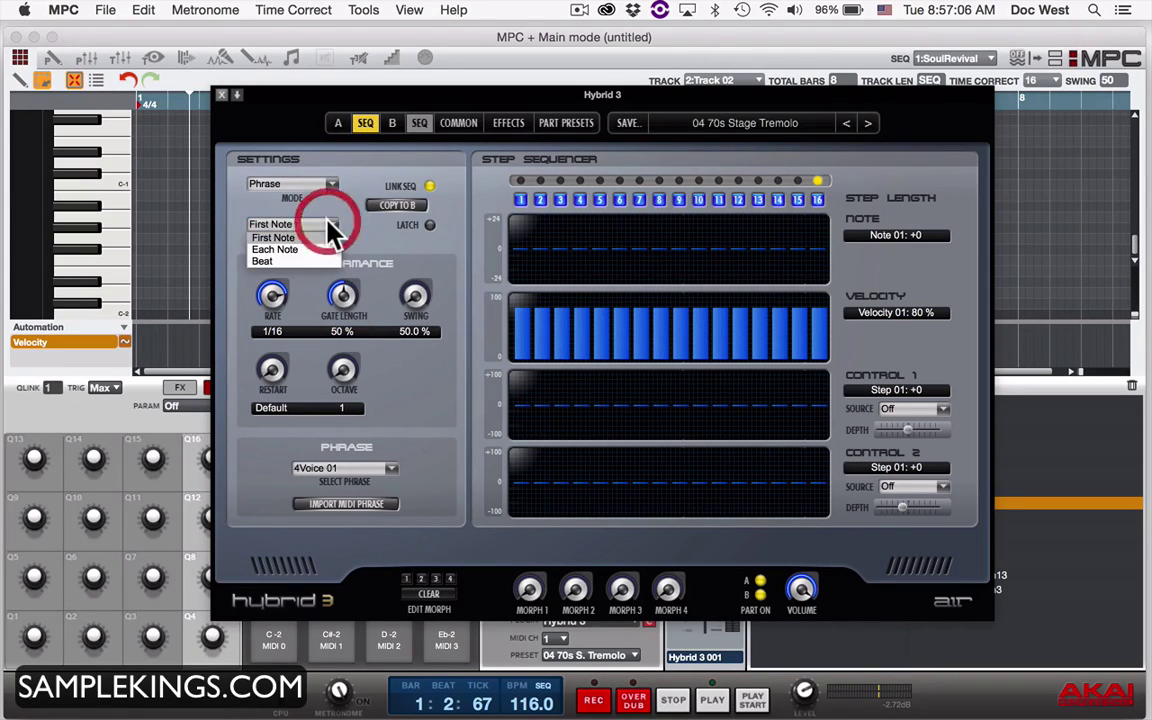
pyautogui.click(297, 260)
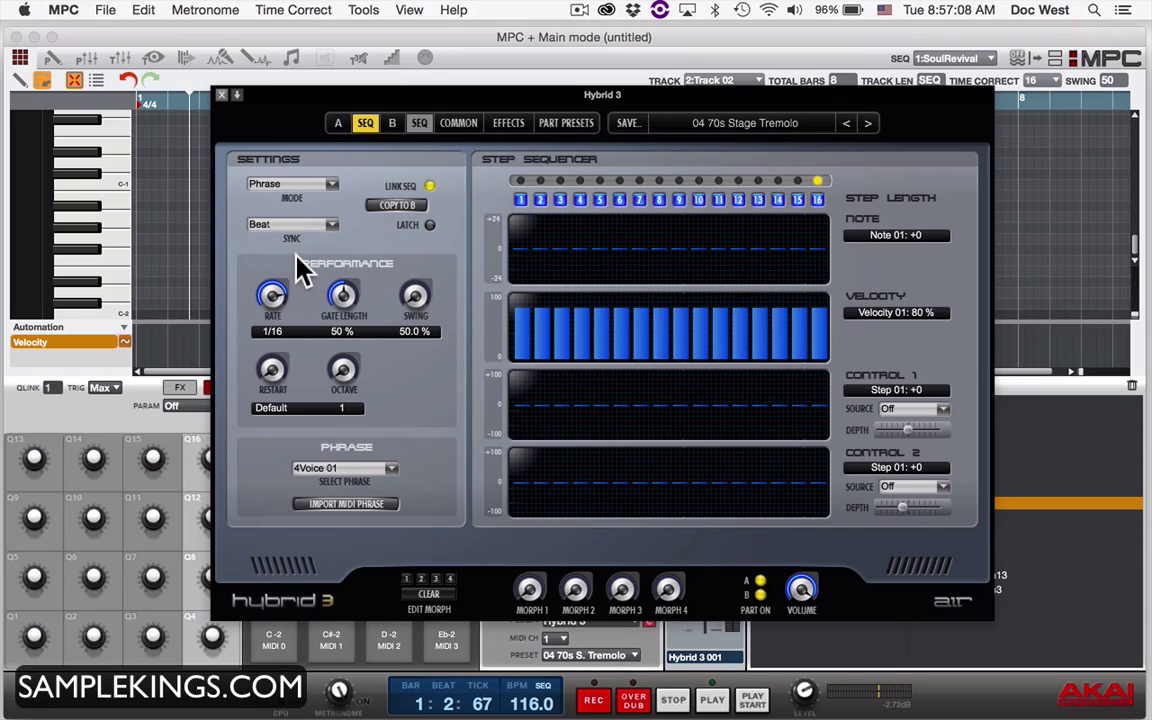
# Step: Turn Latch on, set Rate to 1/8, and import the Human Nature MIDI phrase
pyautogui.click(429, 225)
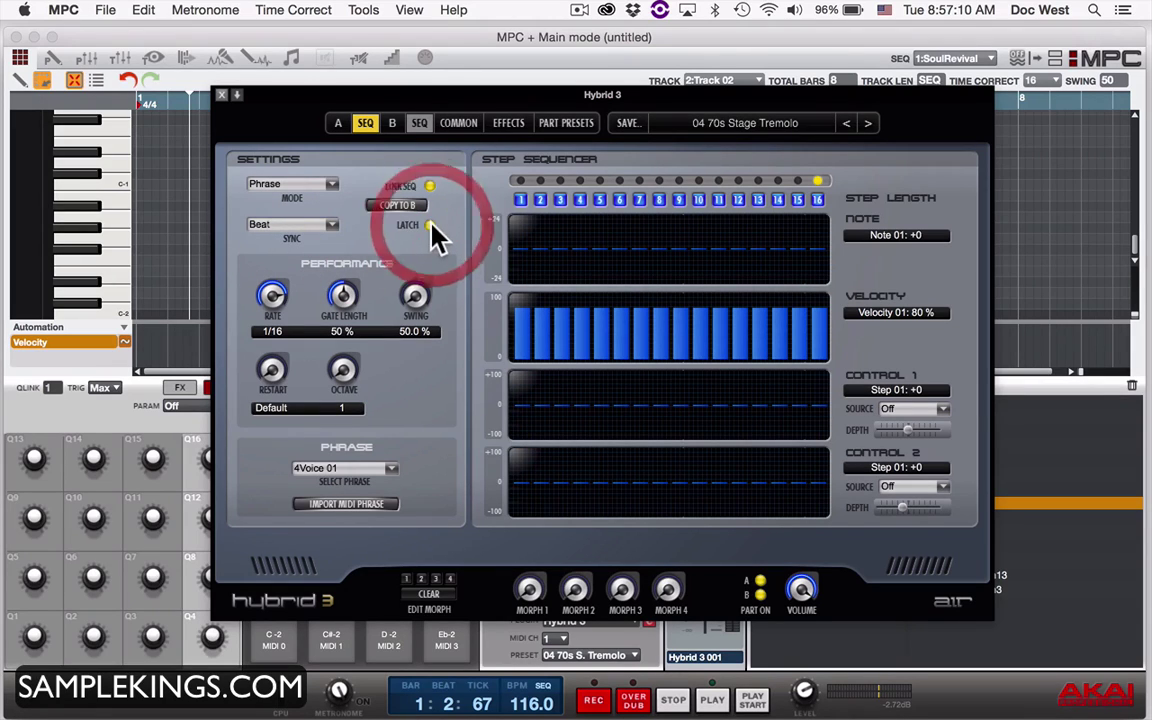
pyautogui.click(265, 327)
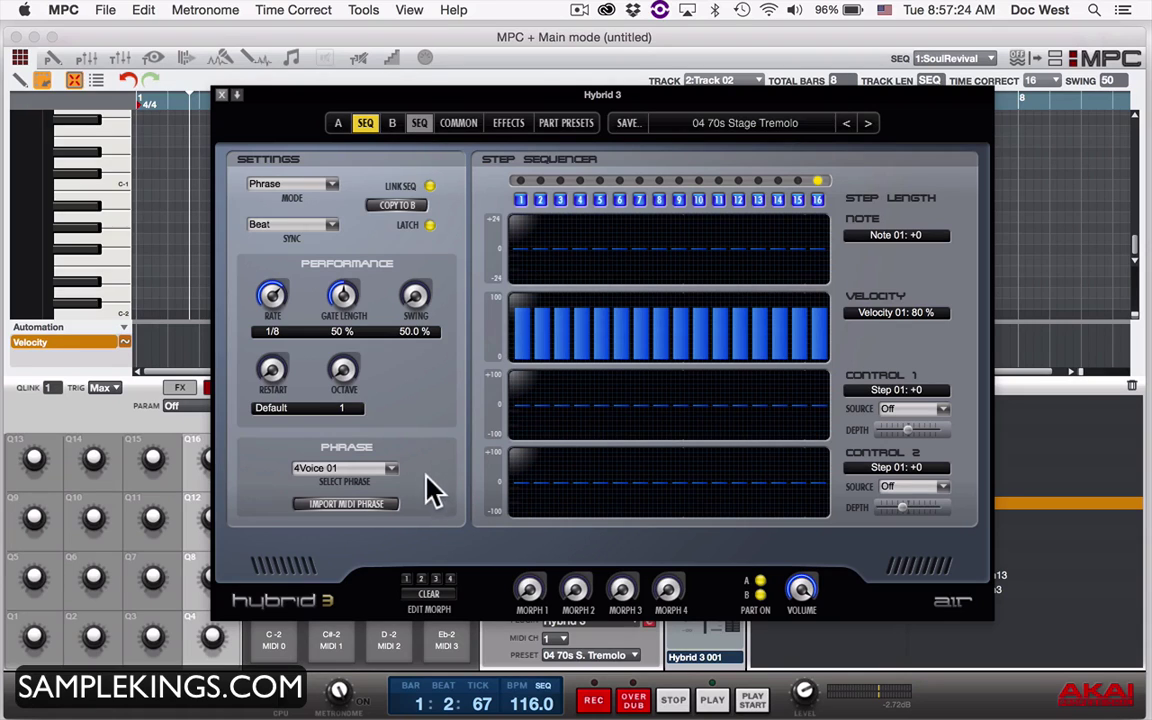
pyautogui.click(373, 506)
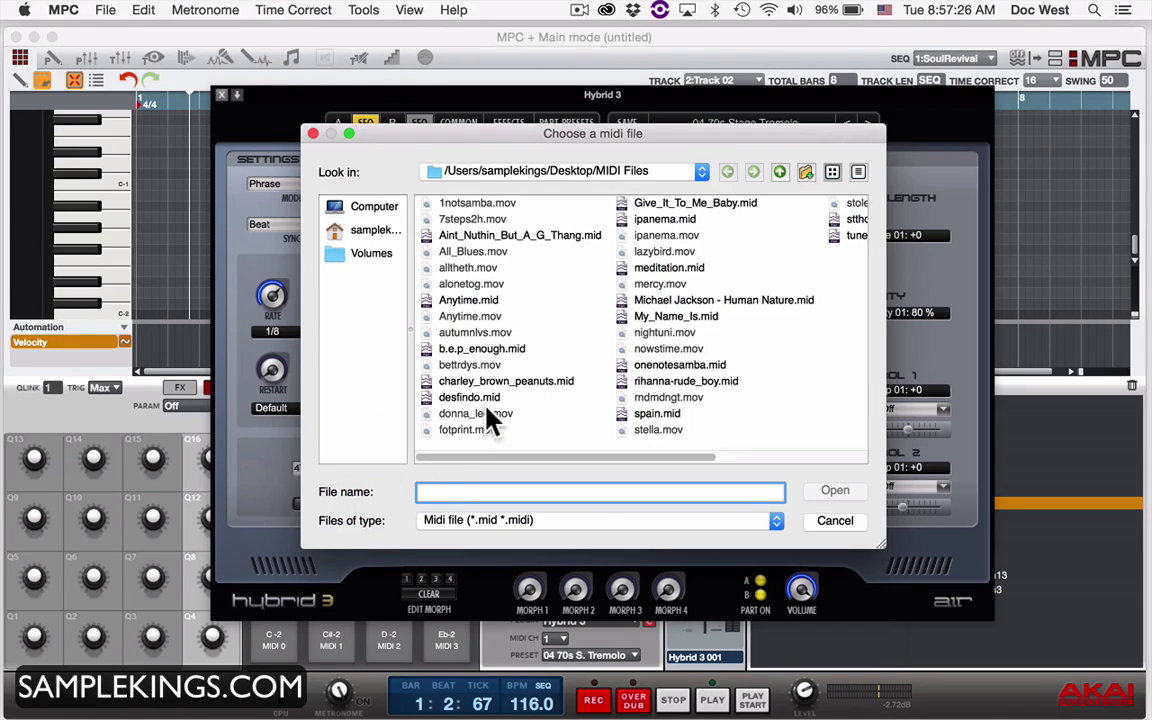
pyautogui.doubleClick(648, 299)
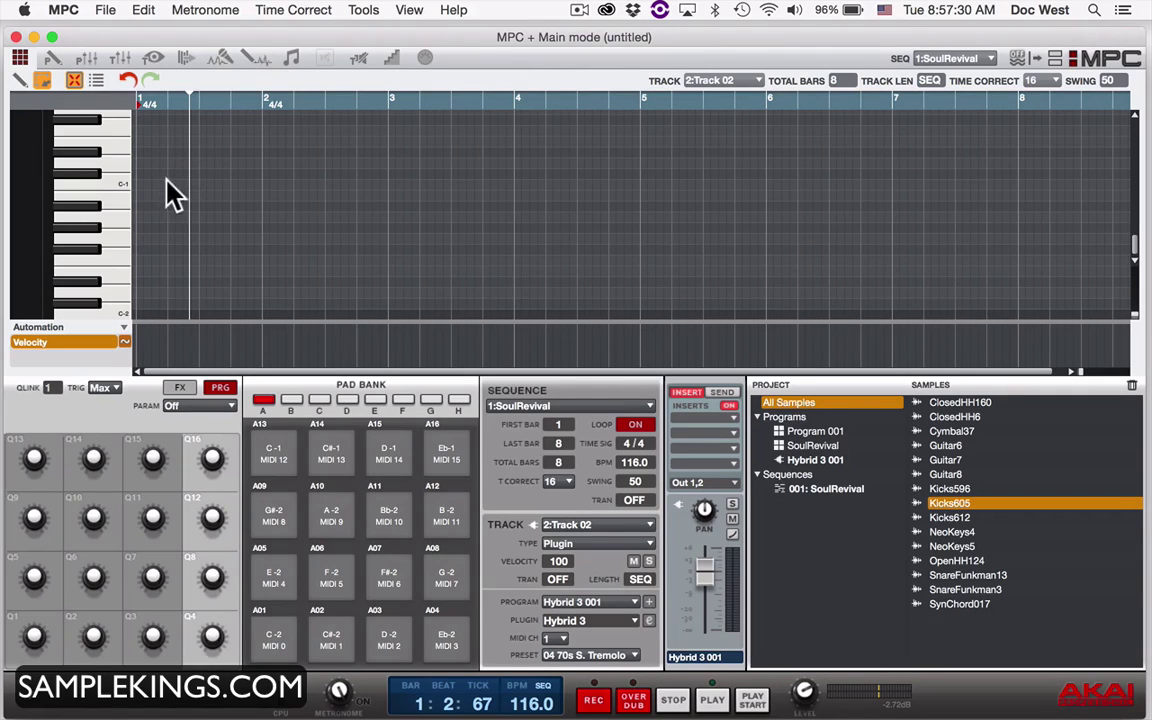
# Step: Switch the pads to bank D and audition the imported phrase by playing C3
pyautogui.click(319, 400)
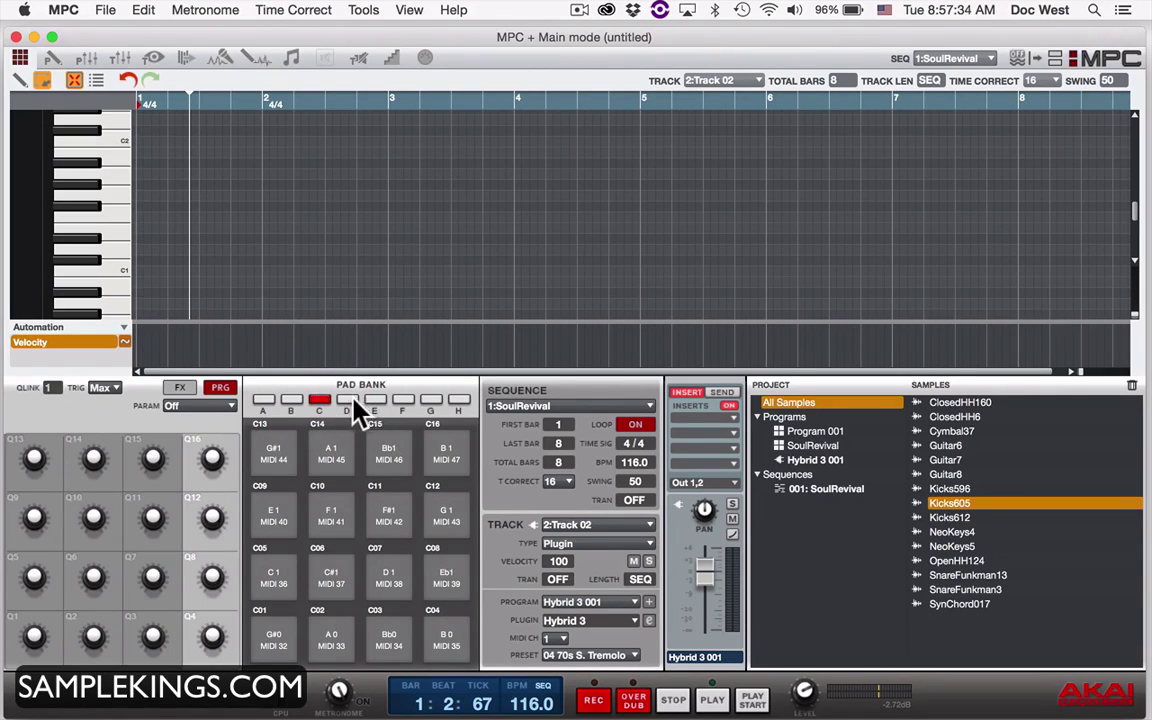
pyautogui.click(349, 401)
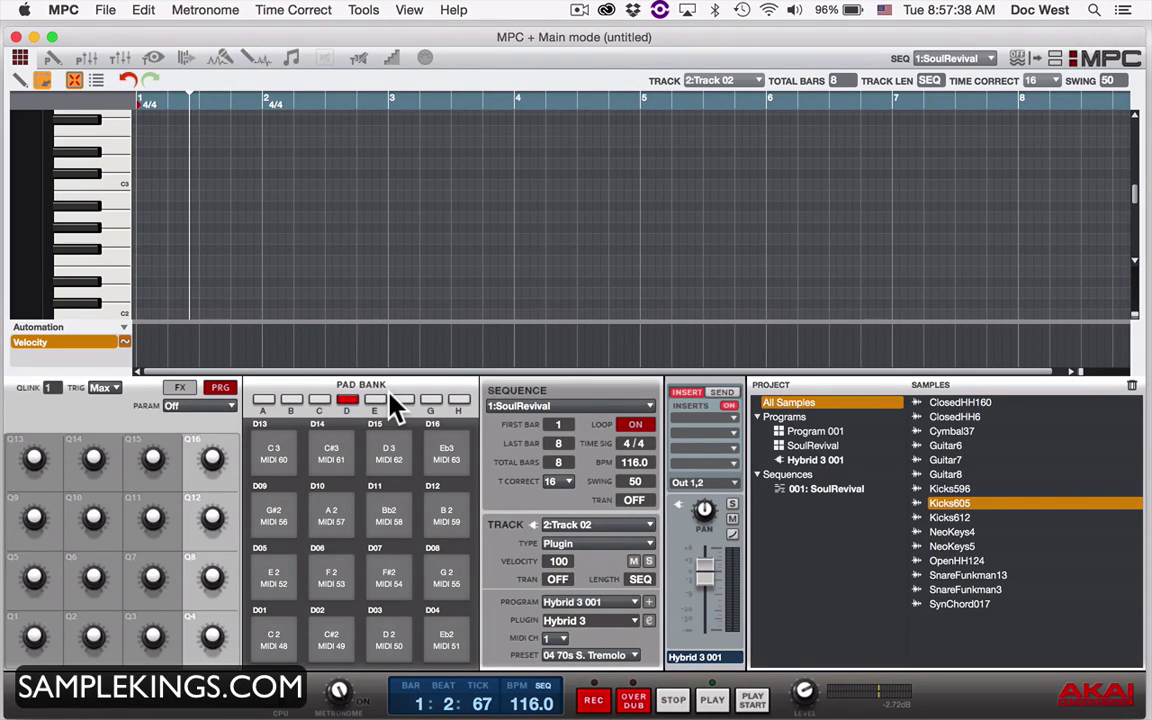
pyautogui.click(123, 183)
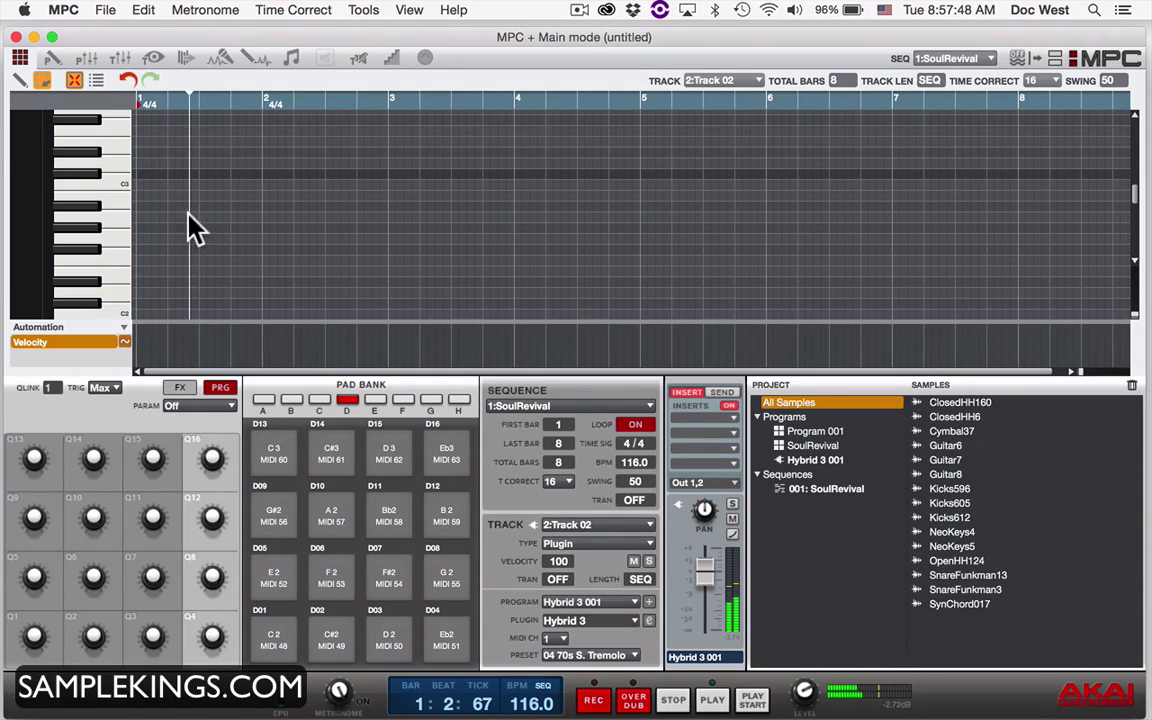
pyautogui.click(672, 701)
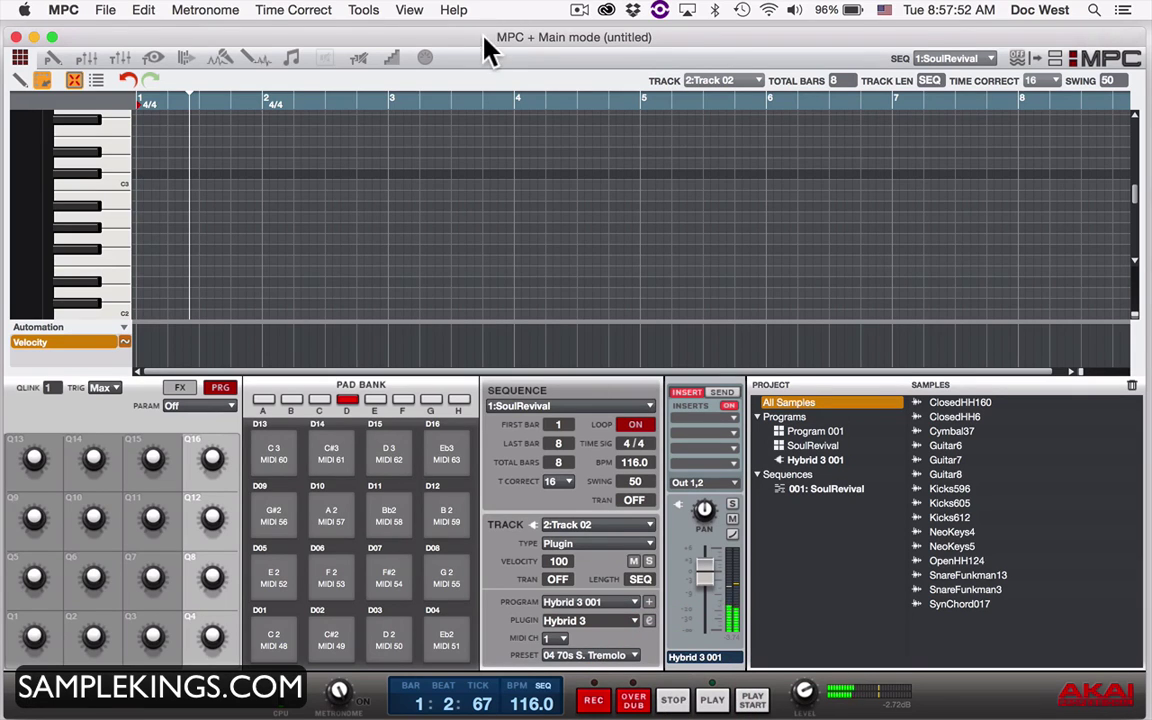
# Step: Turn Hybrid 3's Latch off and put the main MPC window back in place
pyautogui.moveTo(487, 37); pyautogui.dragTo(544, 246)
pyautogui.click(502, 93)
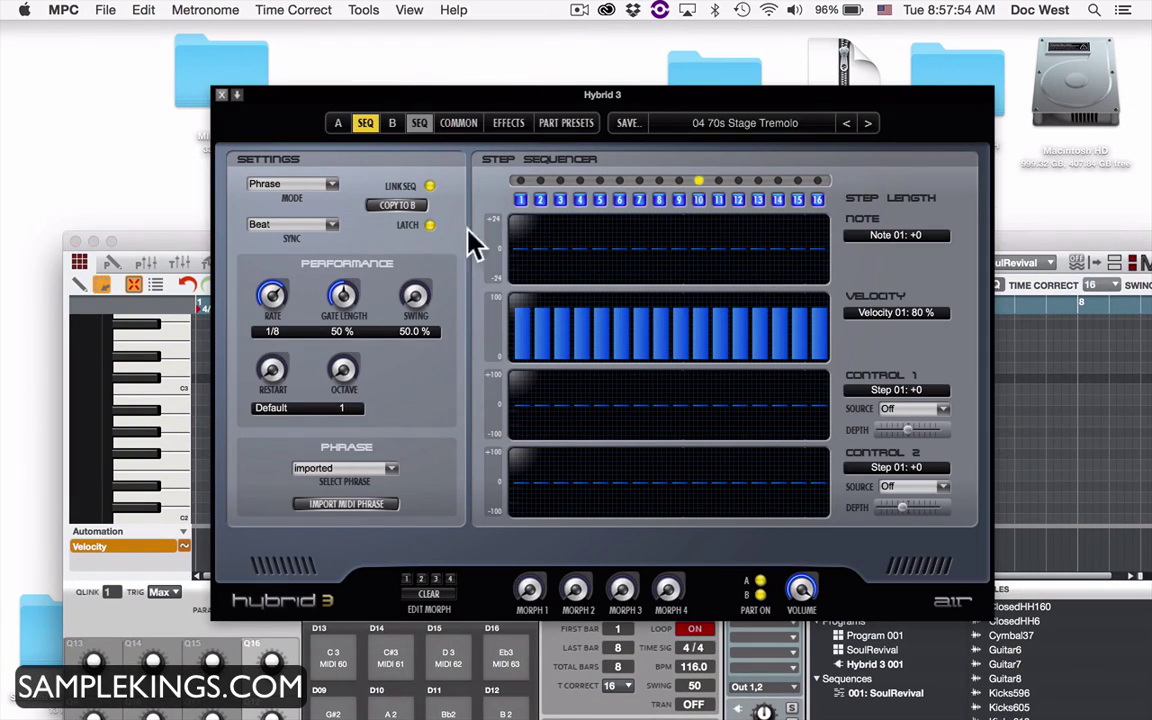
pyautogui.click(429, 225)
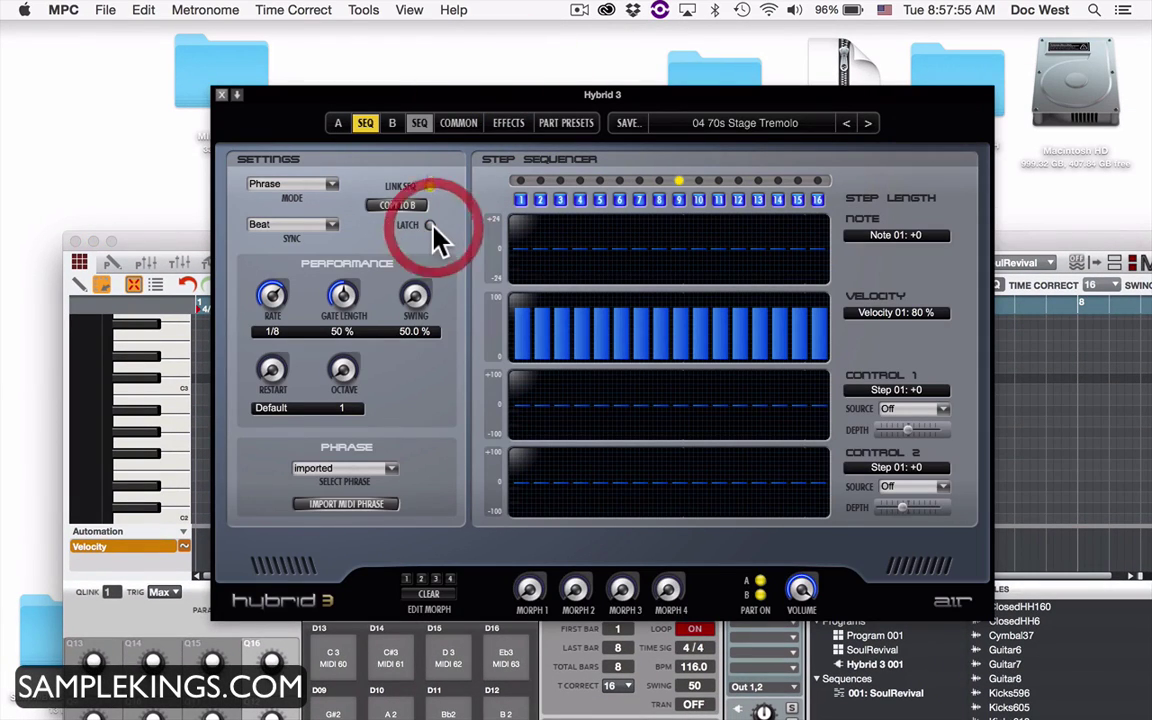
pyautogui.click(165, 244)
pyautogui.moveTo(170, 238); pyautogui.dragTo(124, 33)
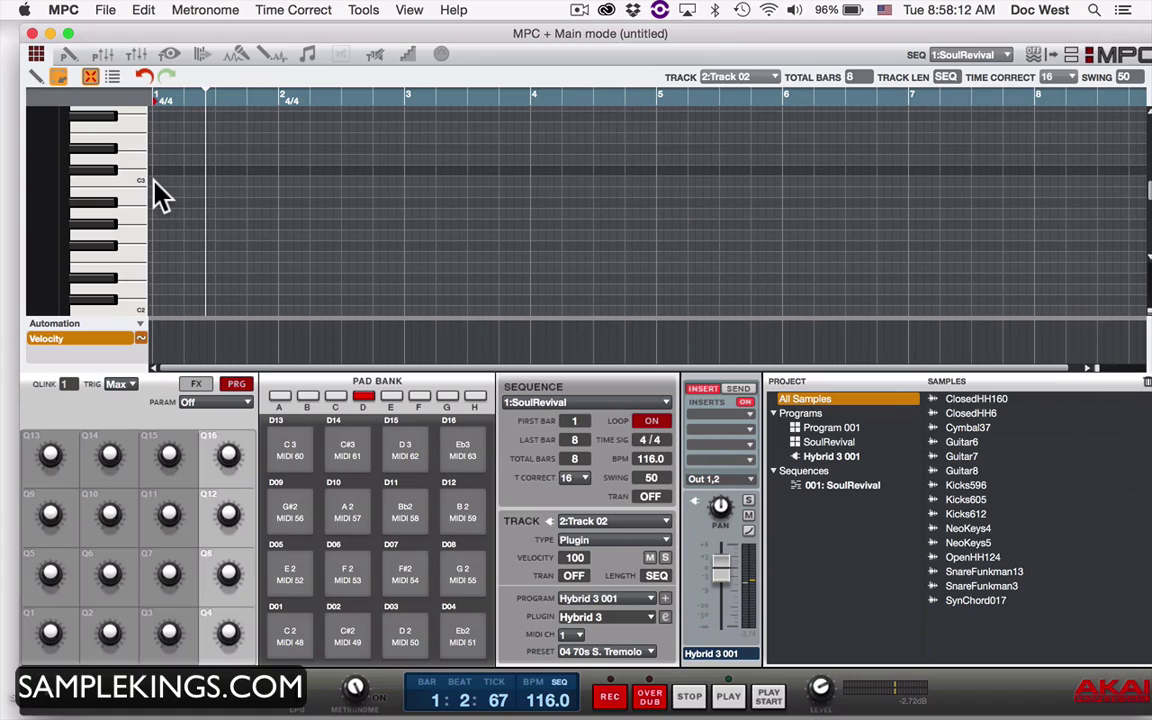
# Step: Draw a C3 note at bar 1 on Track 02, then re-enable Hybrid 3's Latch during playback
pyautogui.click(35, 77)
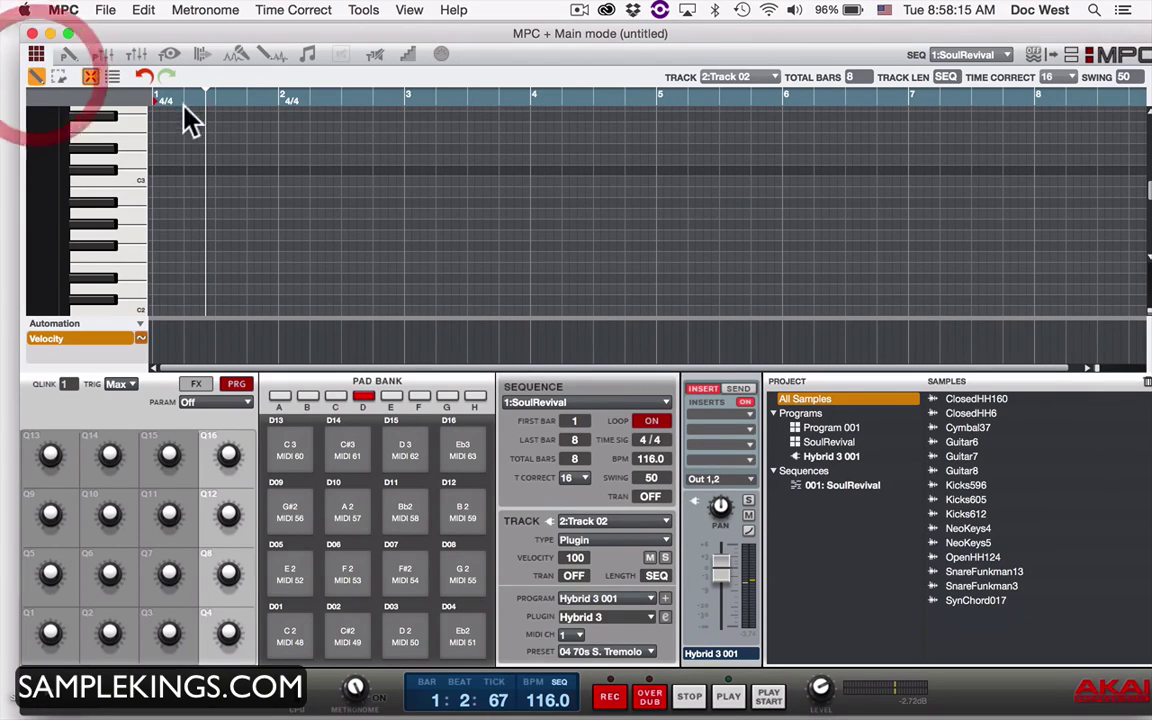
pyautogui.click(155, 181)
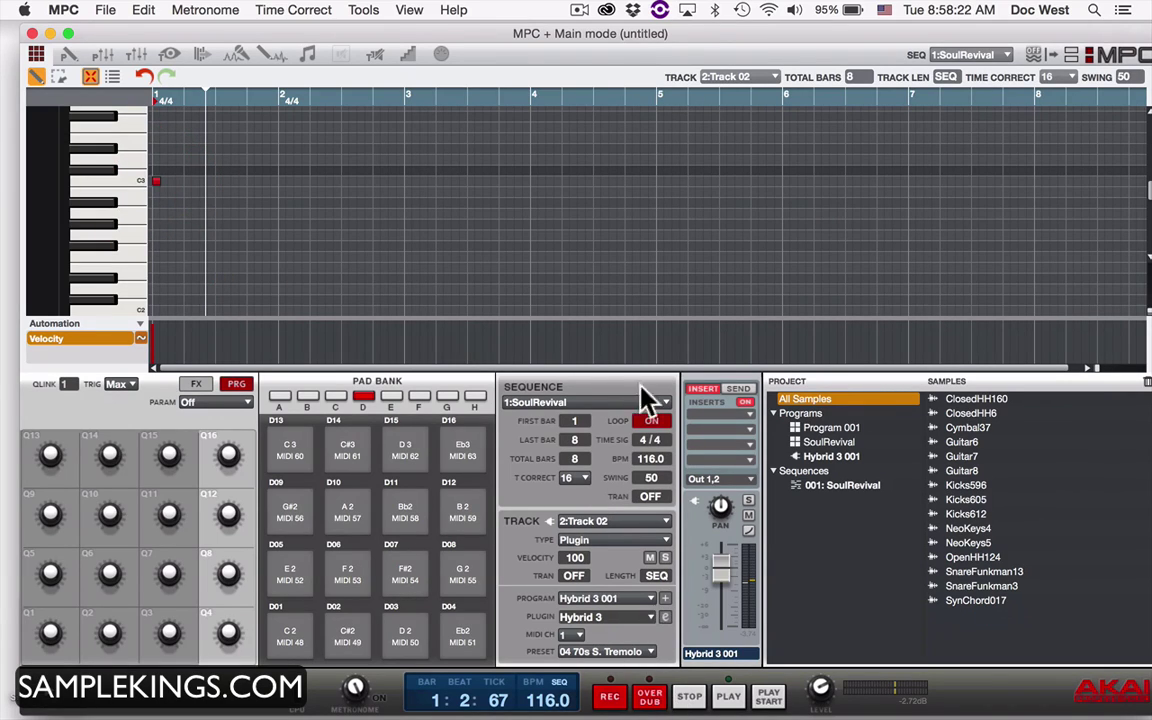
pyautogui.click(665, 618)
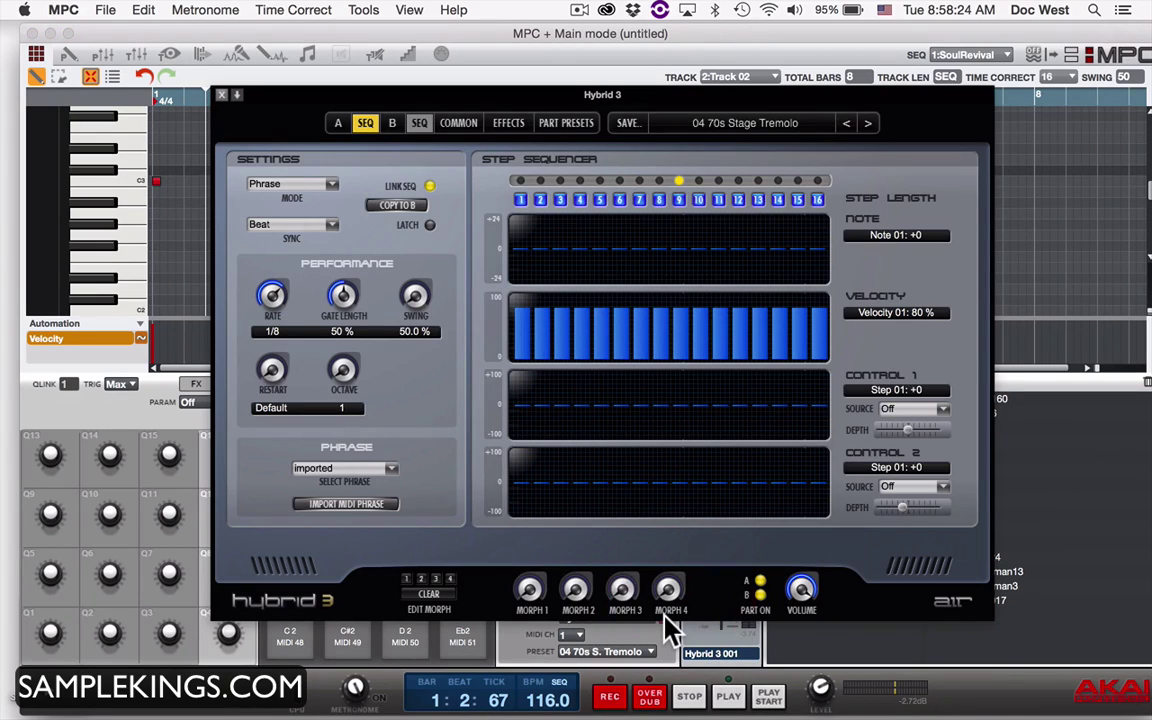
pyautogui.click(767, 696)
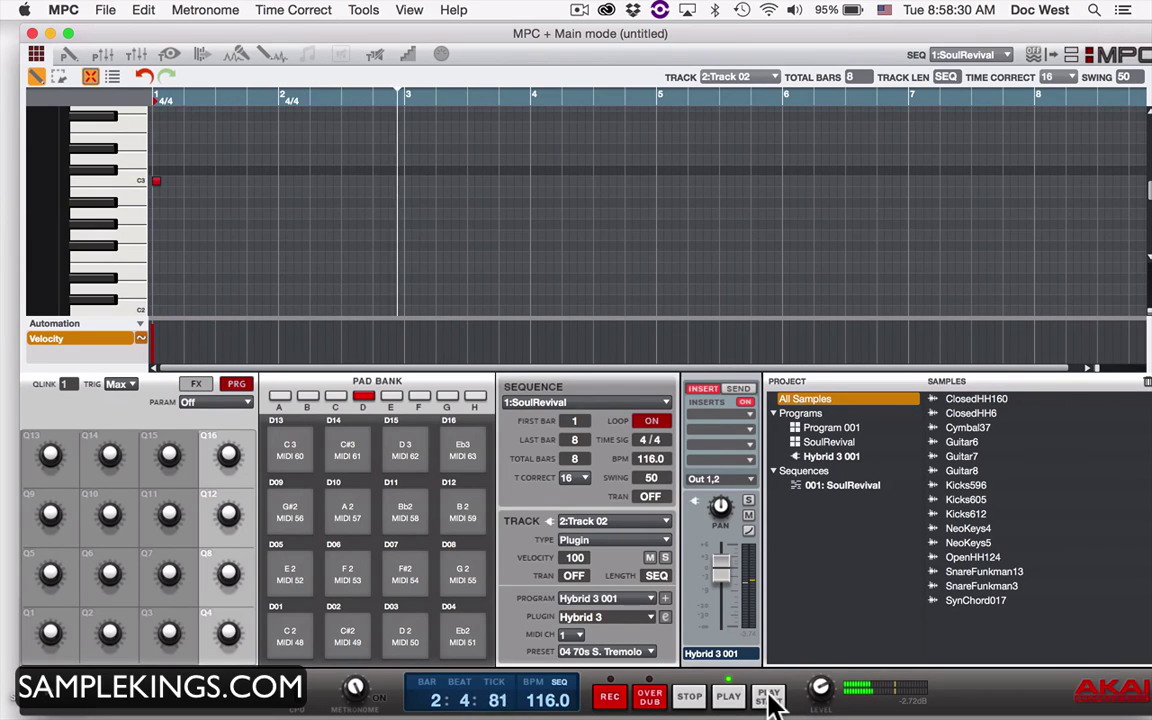
pyautogui.click(665, 617)
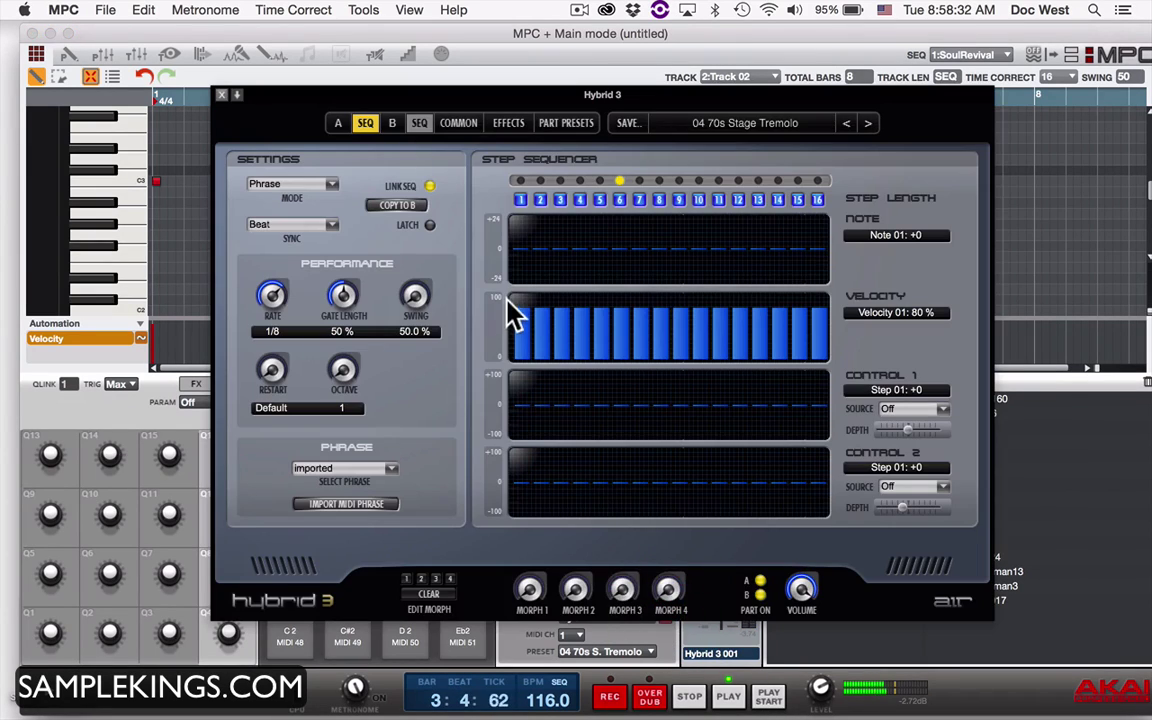
pyautogui.click(429, 226)
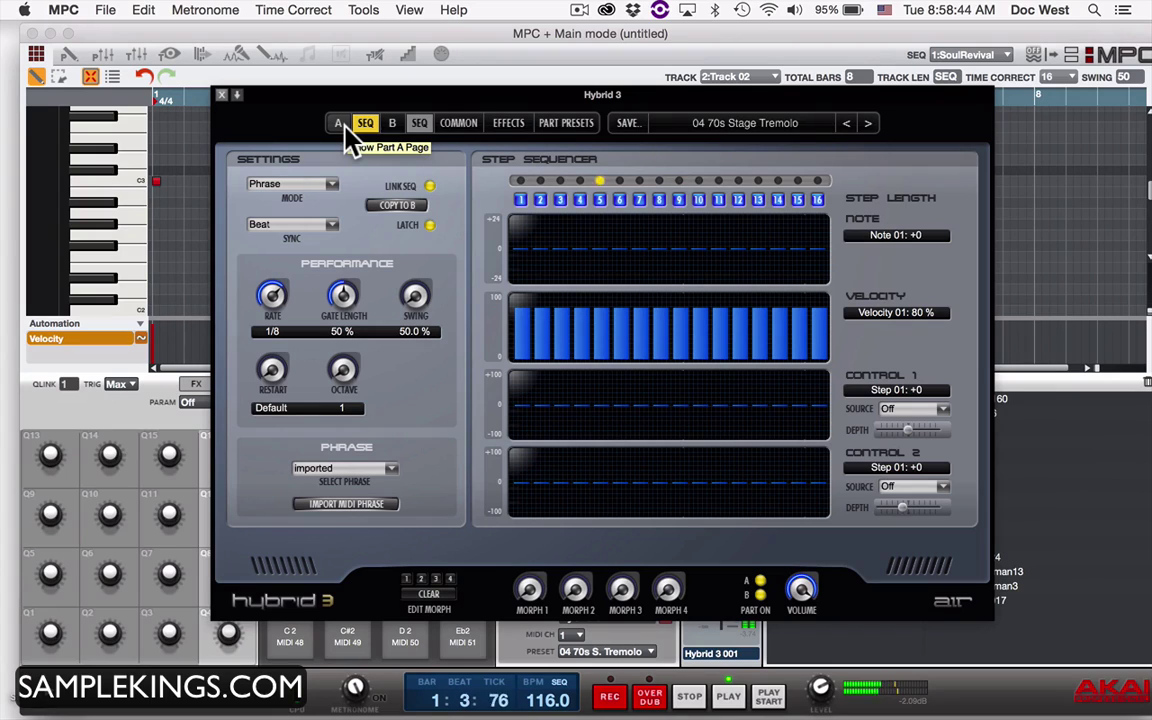
# Step: On Part A, cut filter envelope decay to 166 ms and set amplifier sustain to 55%
pyautogui.click(450, 125)
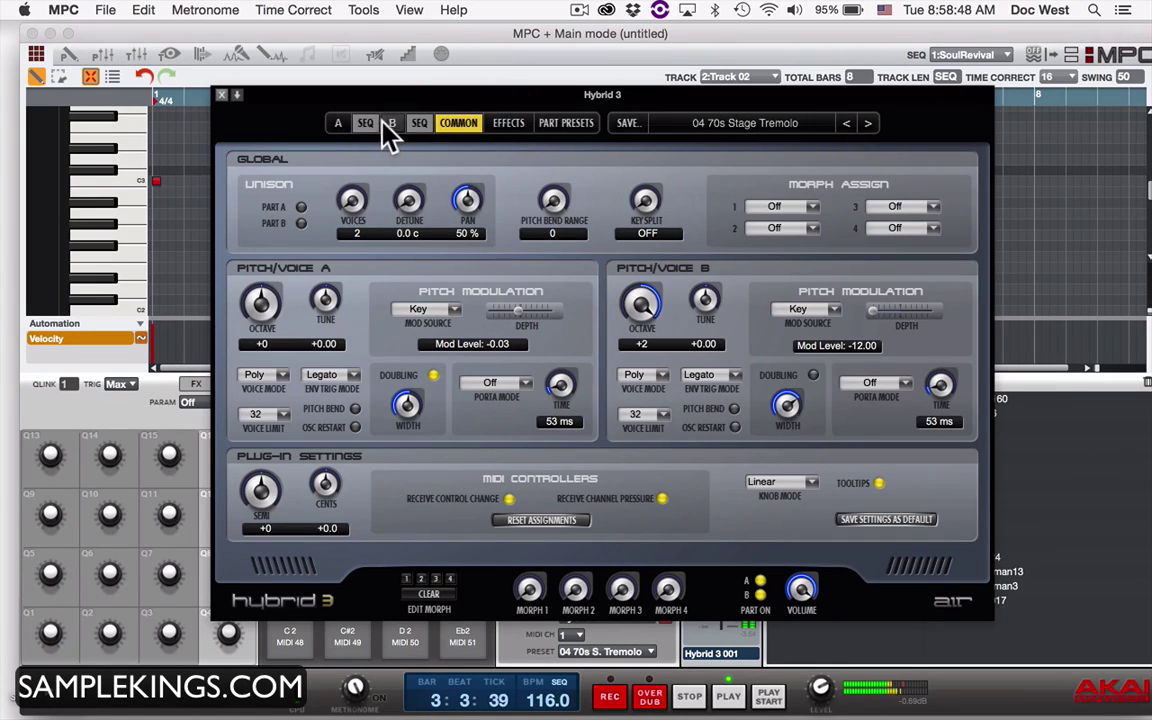
pyautogui.click(338, 123)
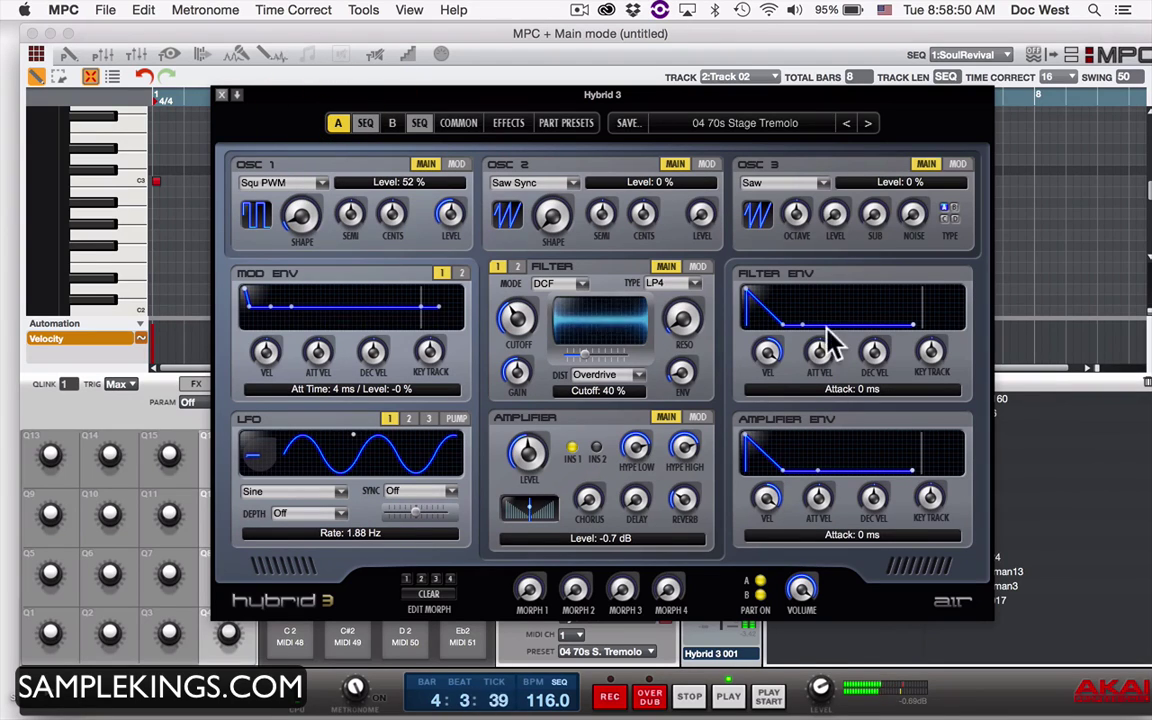
pyautogui.moveTo(784, 328); pyautogui.dragTo(760, 325)
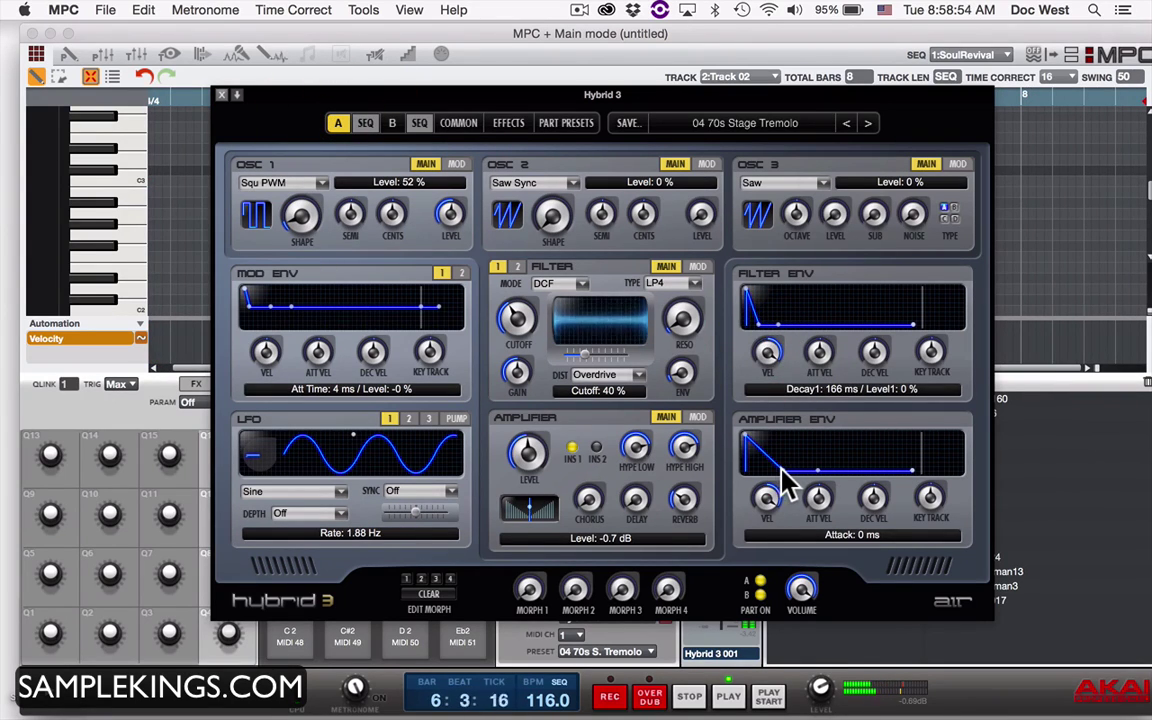
pyautogui.moveTo(781, 471); pyautogui.dragTo(765, 471)
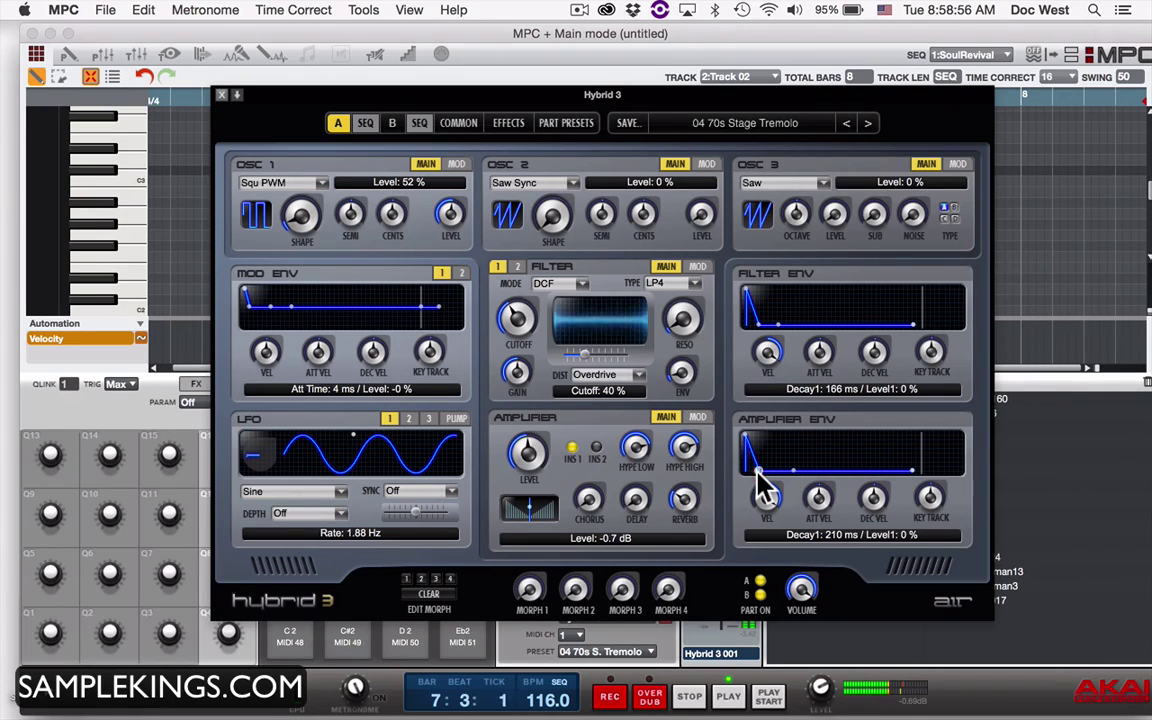
pyautogui.moveTo(795, 472); pyautogui.dragTo(786, 452)
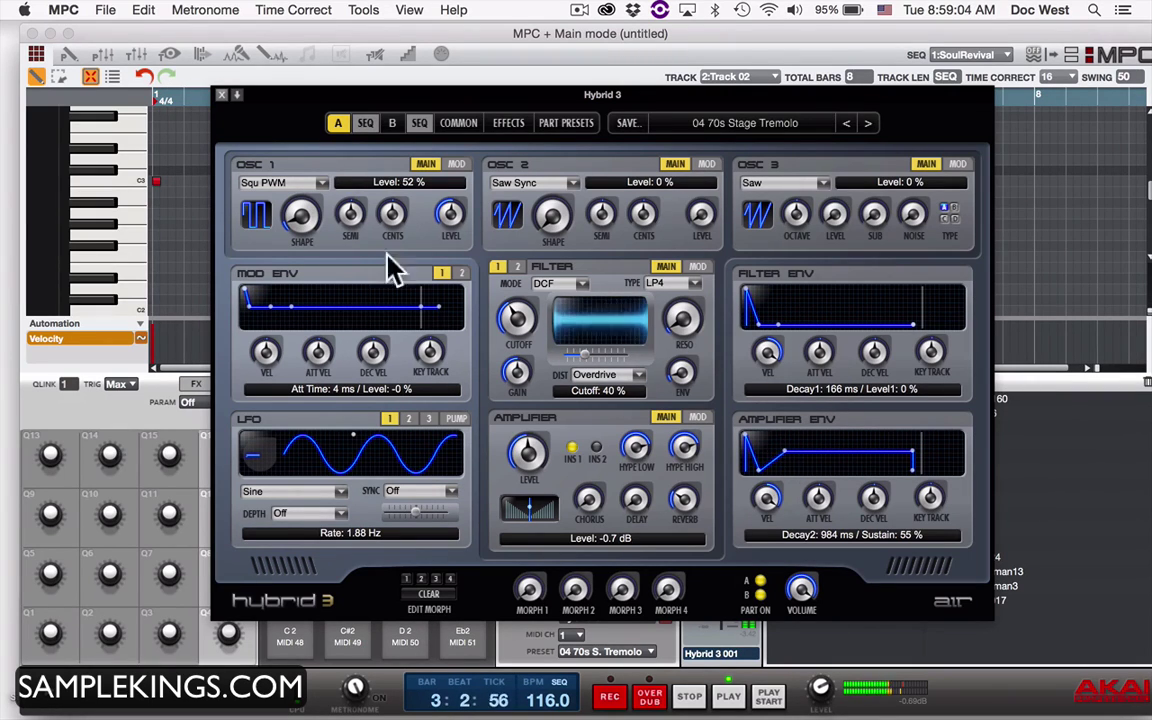
# Step: Close Hybrid 3, select Track 01 and raise its fader to about +2.38 dB
pyautogui.click(224, 96)
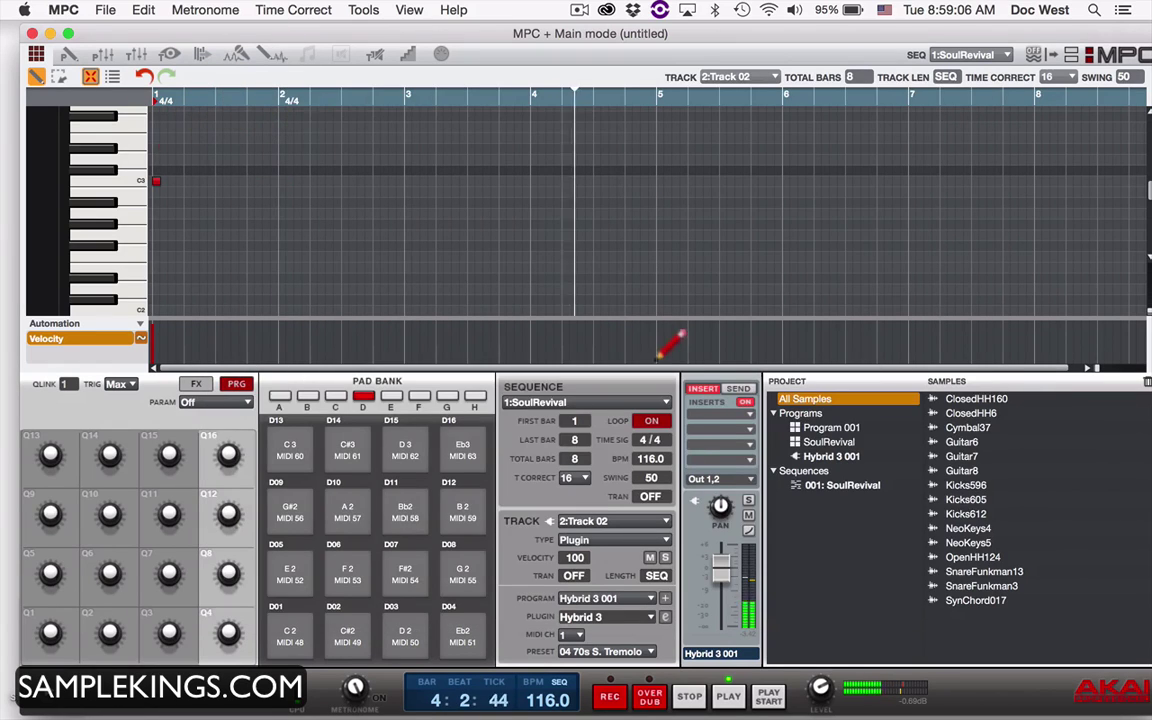
pyautogui.click(624, 524)
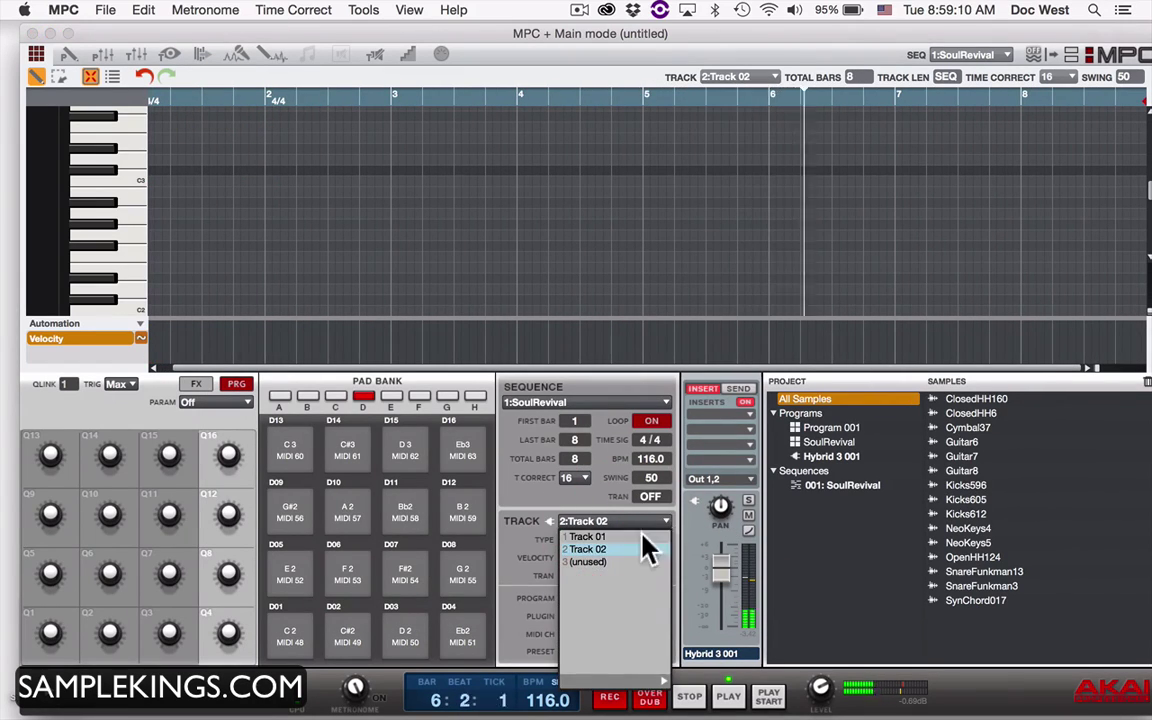
pyautogui.click(640, 538)
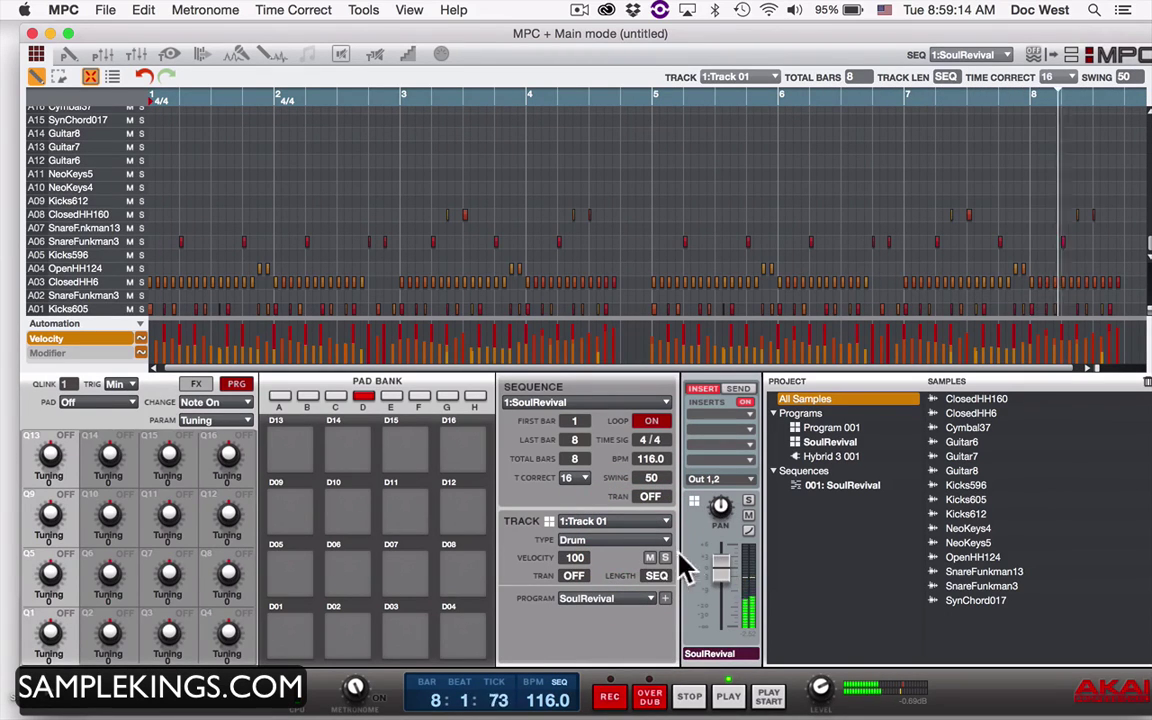
pyautogui.moveTo(712, 577); pyautogui.dragTo(720, 561)
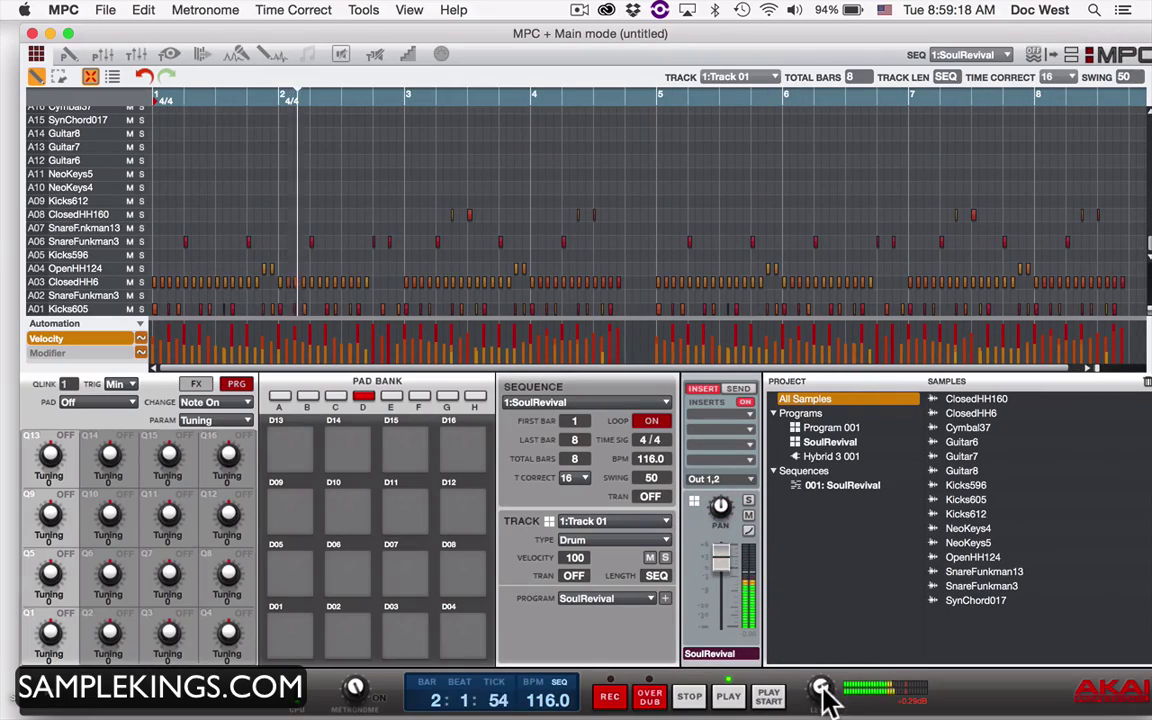